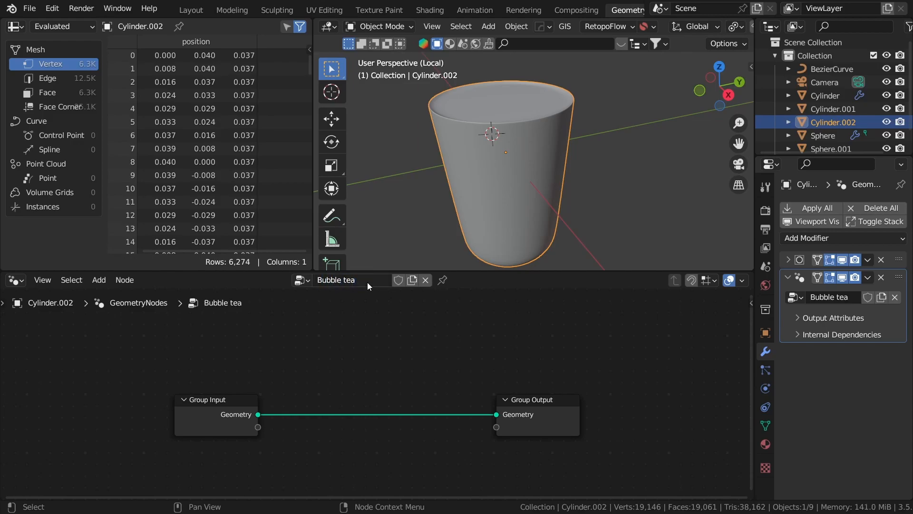
- Insert a Mesh to Volume node on the link between Group Input and Group Output
scroll(509, 77, down, 4)
scroll(620, 144, up, 2)
mouse_move(572, 174)
middle_down()
mouse_move(620, 144)
mouse_move(604, 176)
mouse_move(587, 175)
middle_up()
scroll(558, 169, up, 2)
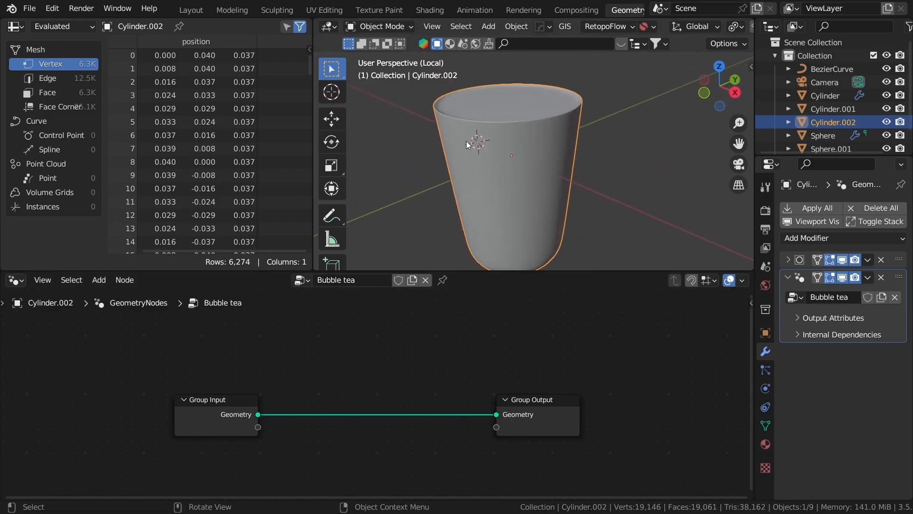
middle_drag(536, 210, 528, 231)
middle_drag(501, 197, 589, 147)
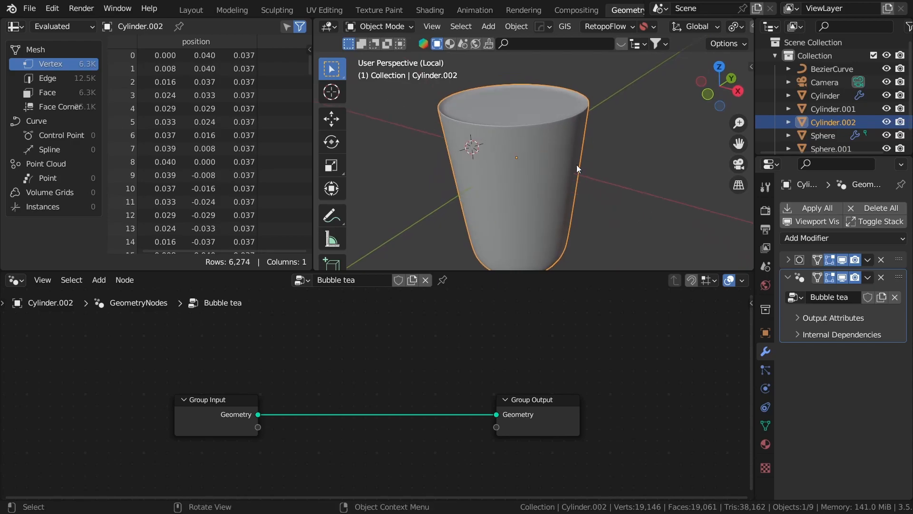
scroll(427, 397, down, 2)
scroll(498, 350, down, 2)
key(shift+a)
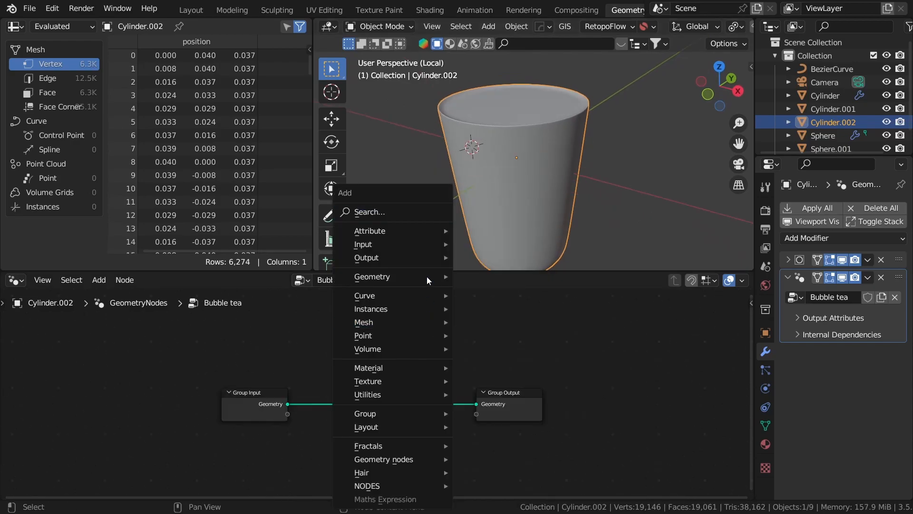
click(434, 216)
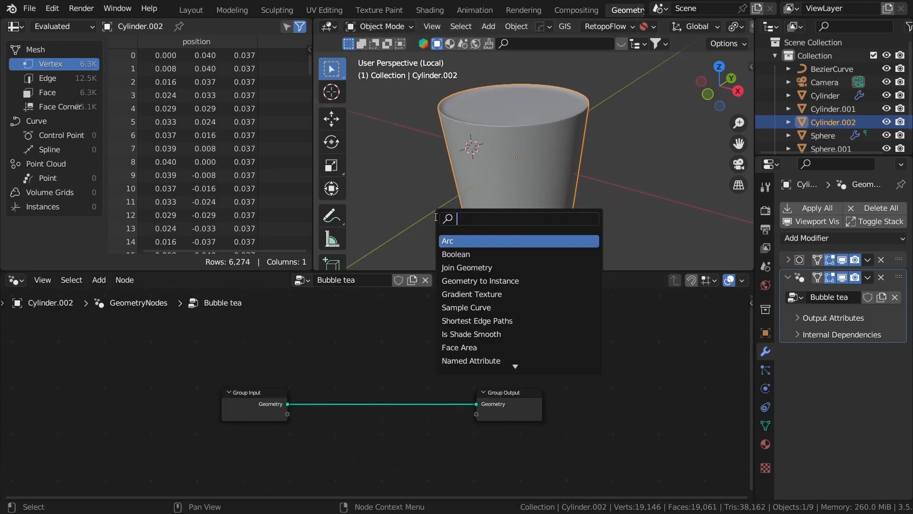
text(mesh)
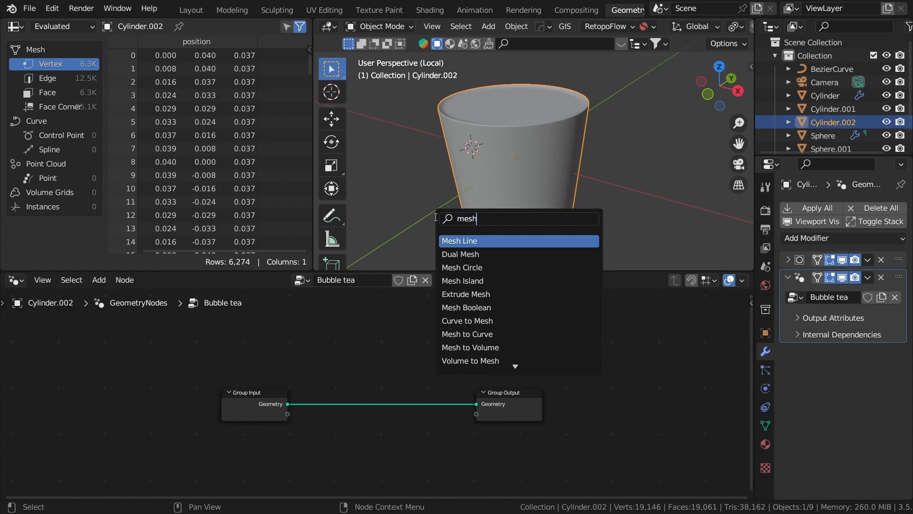
text( t)
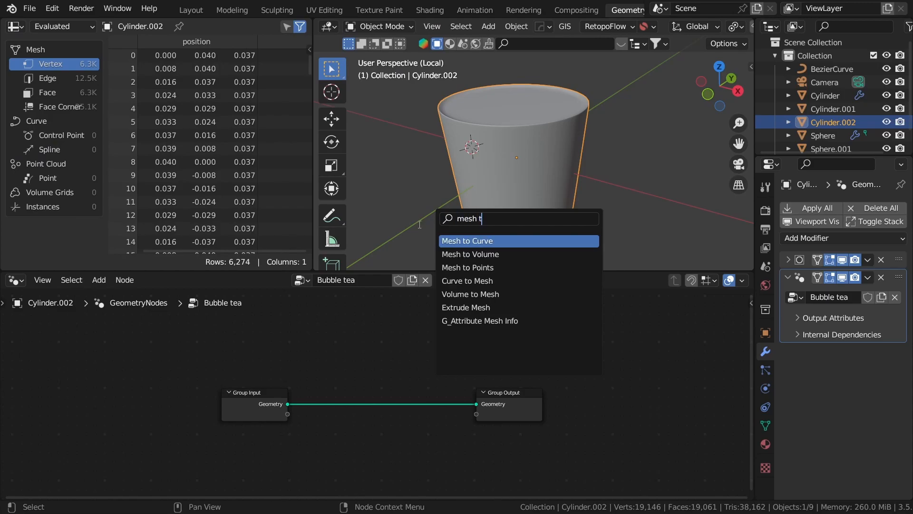
click(471, 254)
click(374, 403)
- Mute and unmute the Mesh to Volume node to compare the cup with the volume
middle_drag(523, 400, 457, 401)
scroll(520, 185, down, 6)
middle_drag(521, 184, 416, 147)
scroll(607, 166, up, 2)
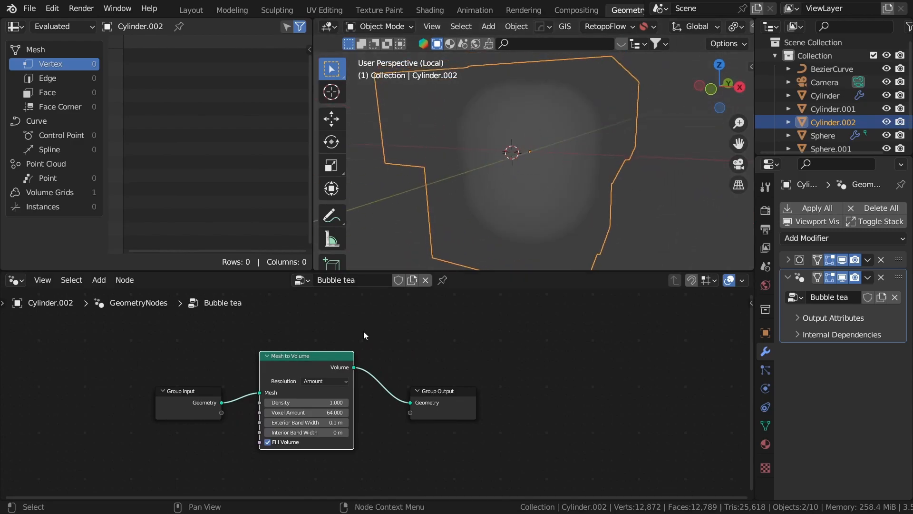
key(m)
key(m)
key(m)
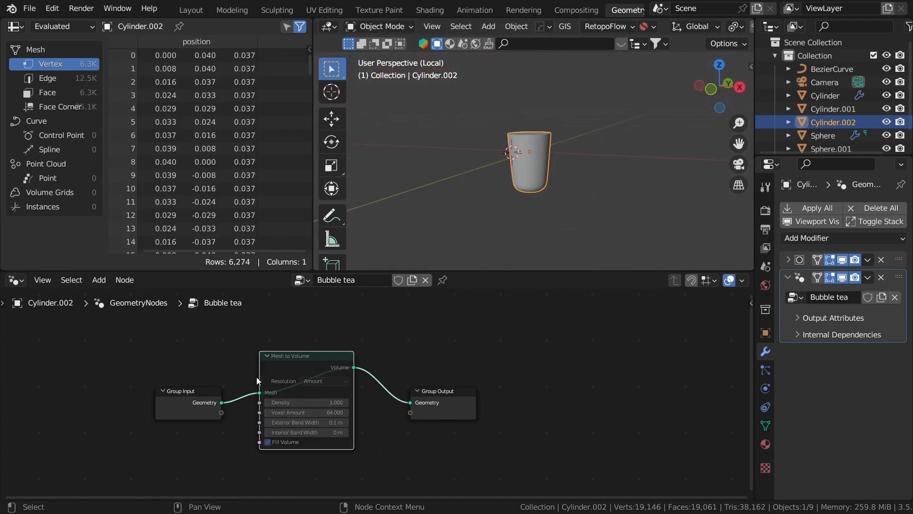
key(m)
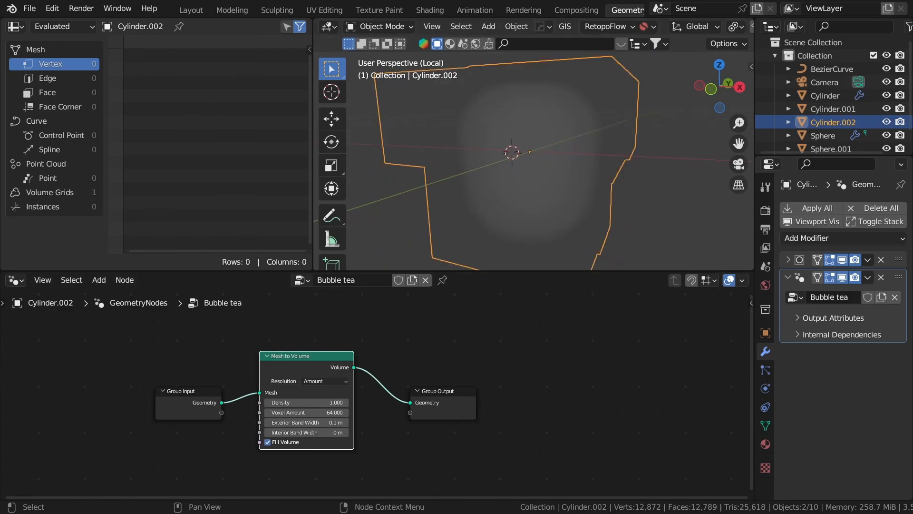
scroll(517, 327, up, 3)
middle_drag(468, 320, 535, 279)
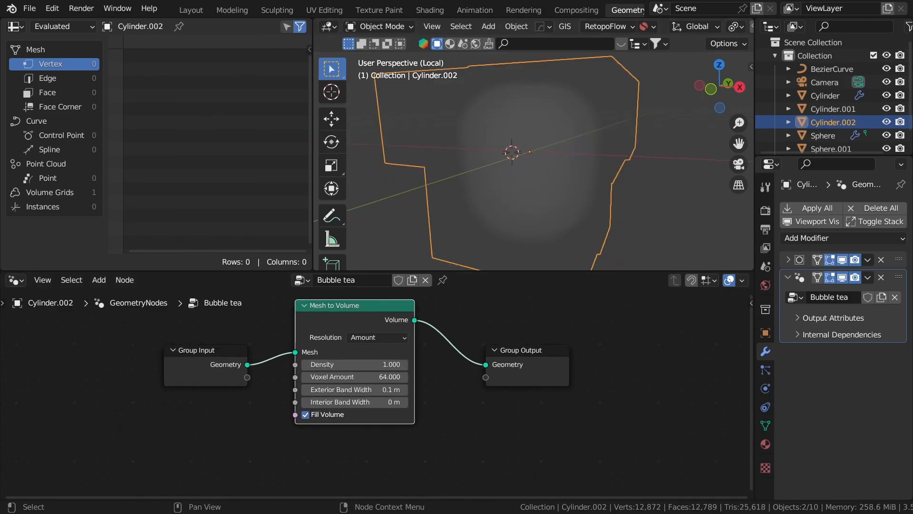
- Set Voxel Amount to 128 and Exterior Band Width to 0.0075 m
click(365, 377)
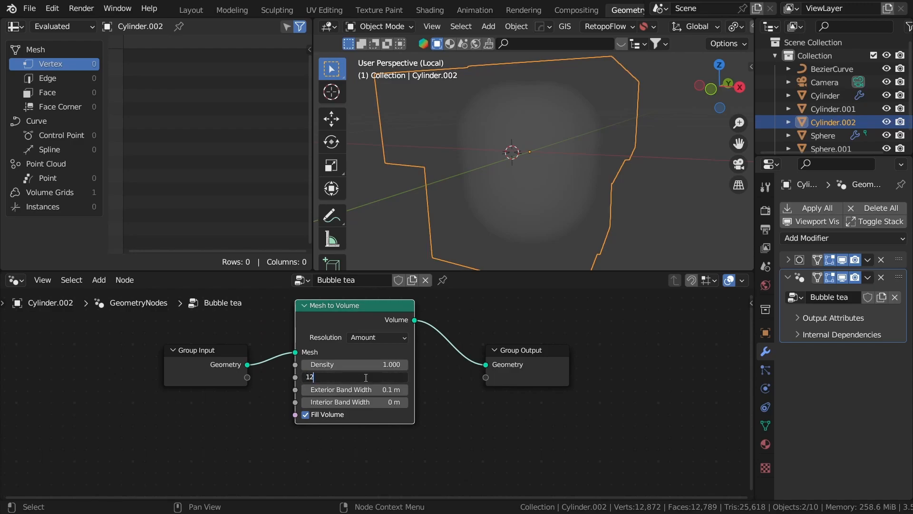
key(Return)
scroll(459, 415, up, 1)
middle_drag(458, 415, 483, 399)
scroll(482, 398, up, 3)
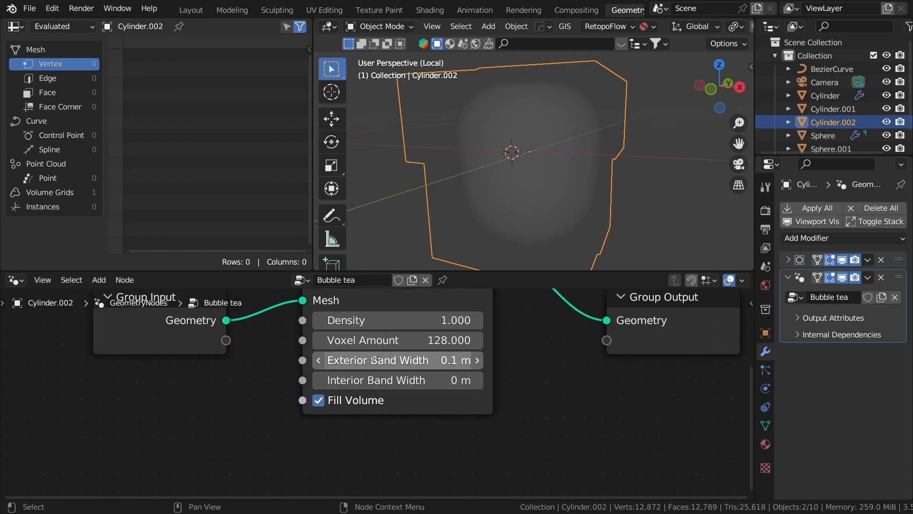
drag(455, 362, 423, 362)
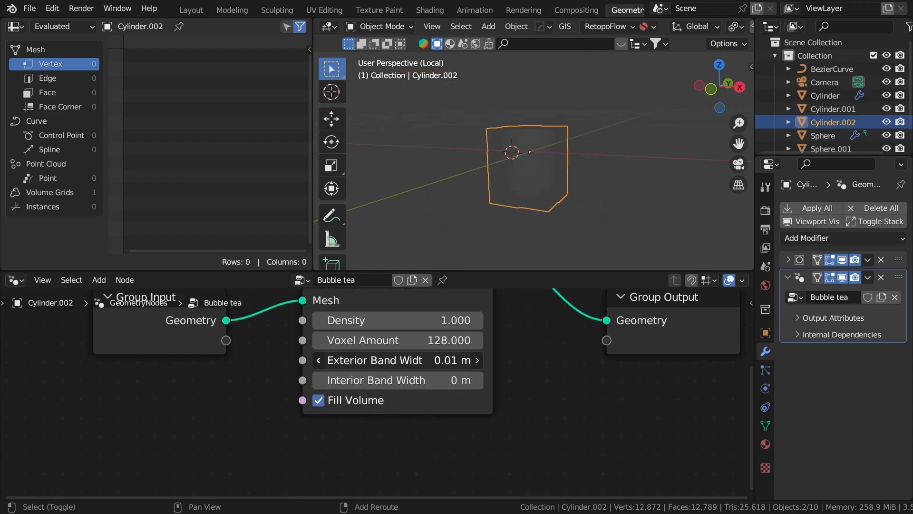
double_click(422, 362)
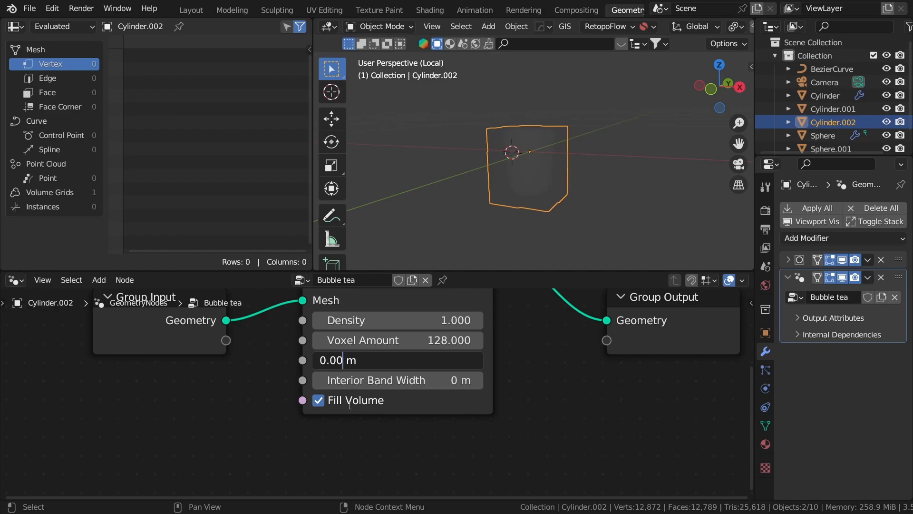
key(Return)
- Raise the volume Density to 42.9 so the fog shows, then compare by toggling mute
scroll(541, 178, up, 5)
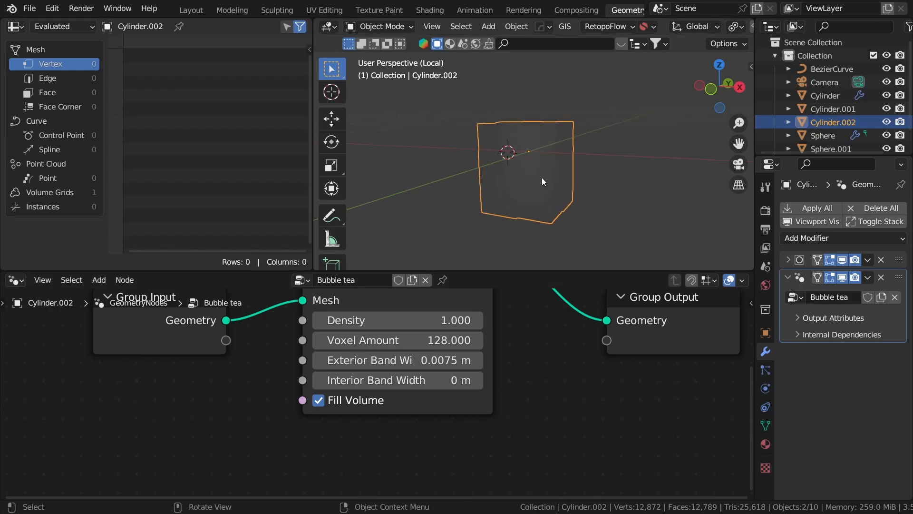
scroll(487, 323, down, 2)
scroll(487, 323, up, 2)
drag(388, 377, 475, 377)
middle_drag(584, 124, 461, 239)
scroll(432, 356, down, 1)
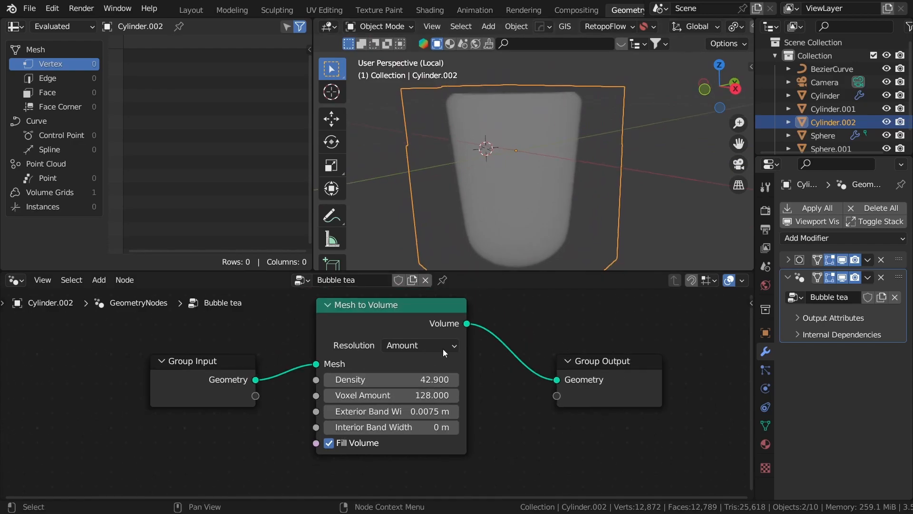
key(m)
key(m)
key(m)
key(m)
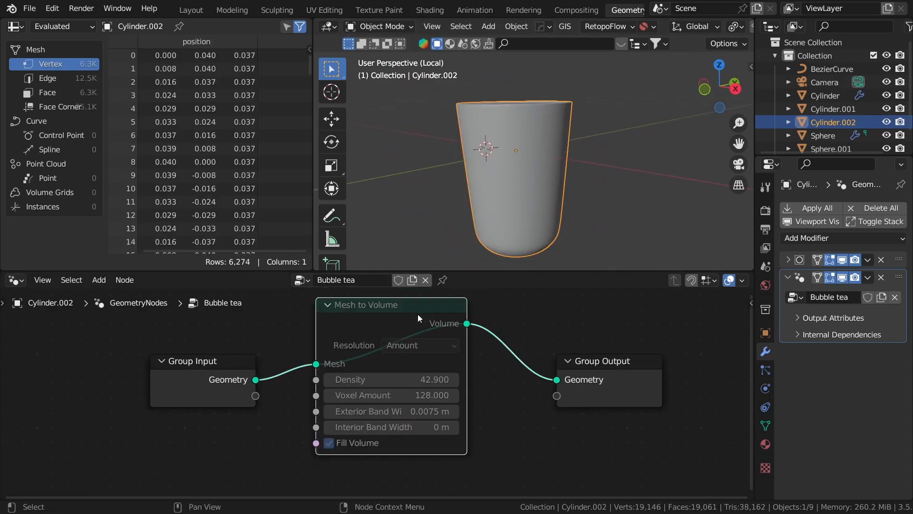
- Move the Group Output node further right to make room for new nodes
click(581, 362)
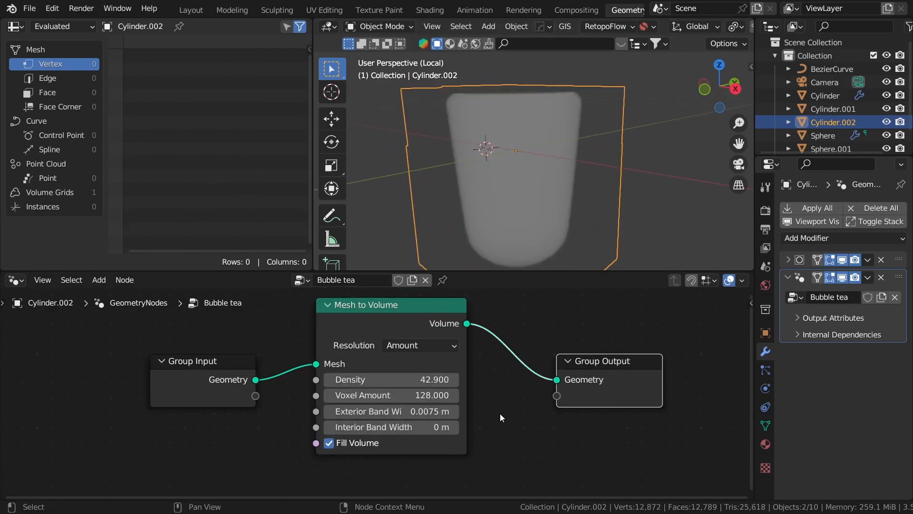
click(508, 408)
scroll(535, 413, down, 5)
middle_drag(543, 415, 421, 425)
drag(381, 384, 565, 363)
click(465, 315)
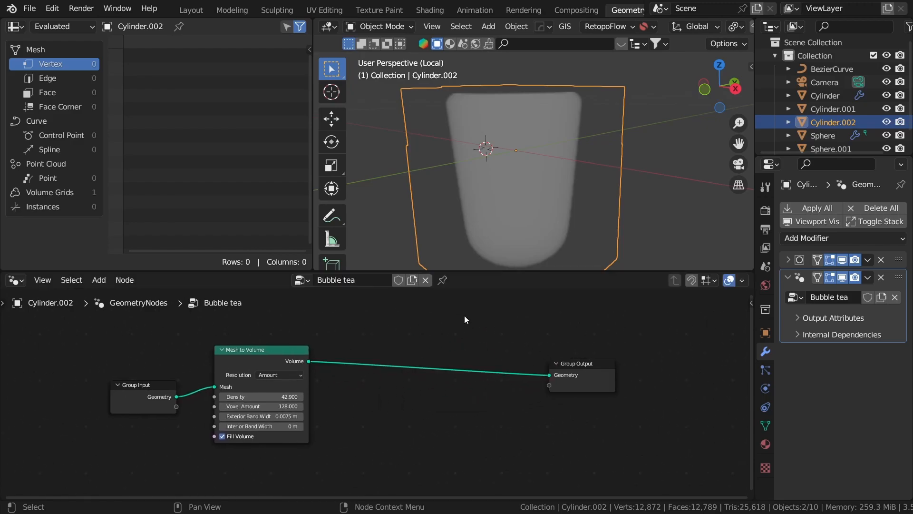
key(shift+a)
- Insert a Distribute Points in Volume node between Mesh to Volume and Group Output
click(446, 202)
text(distribute)
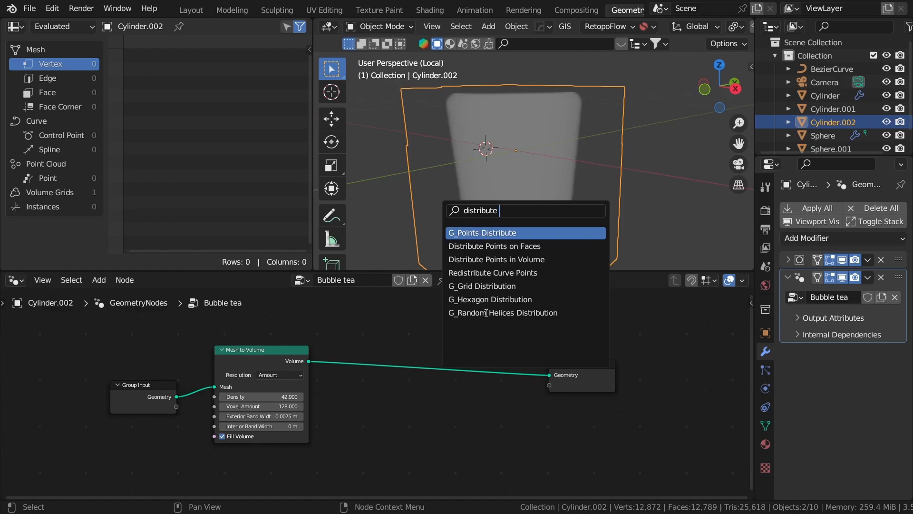
text( poi)
key(Down)
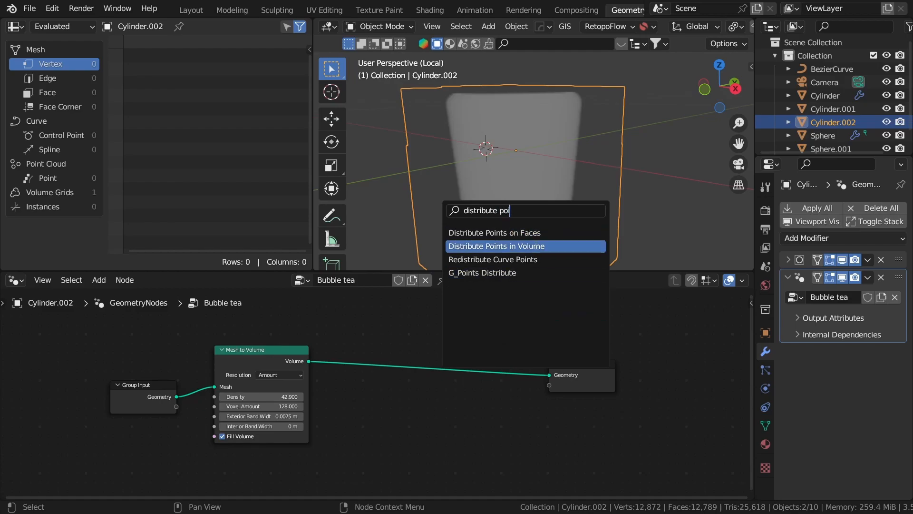
key(Return)
click(442, 386)
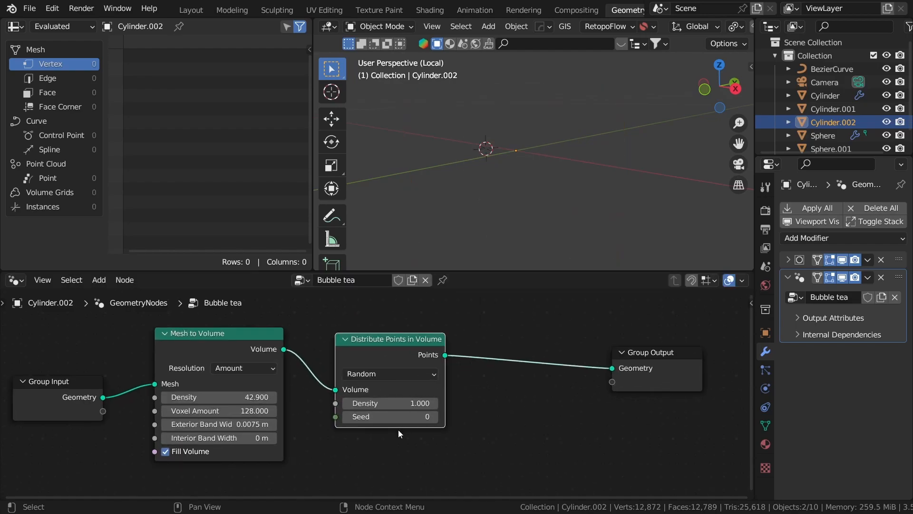
- Raise the point Density to 503.1 and shift Group Output further right
scroll(398, 428, up, 3)
drag(400, 407, 457, 407)
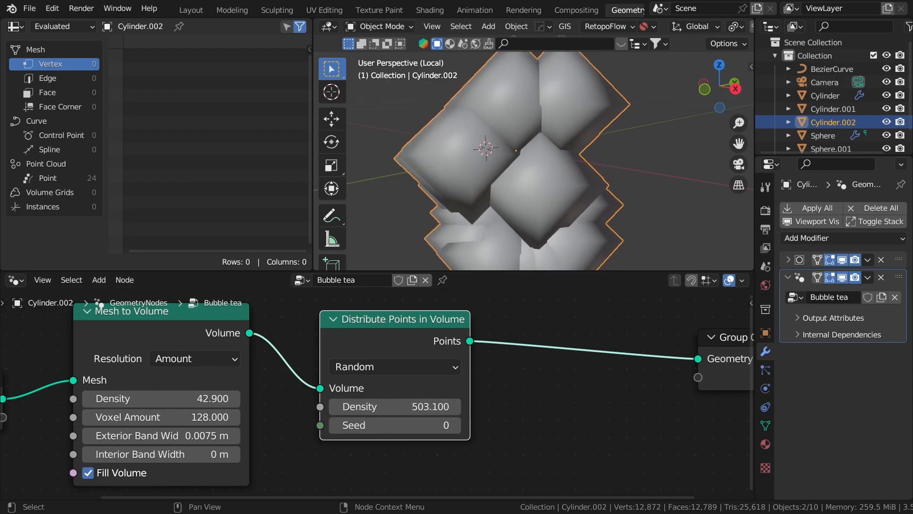
scroll(487, 388, down, 1)
middle_drag(614, 123, 541, 205)
scroll(427, 403, down, 2)
middle_drag(426, 403, 406, 412)
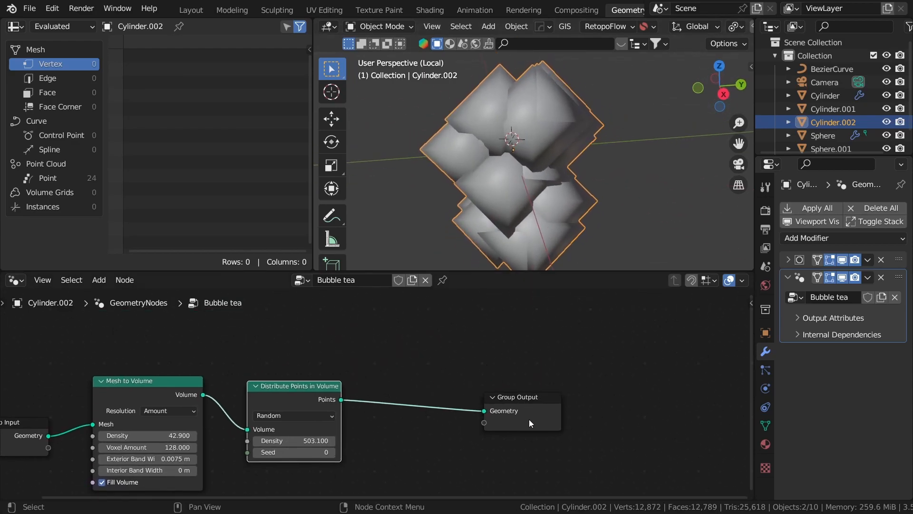
drag(529, 419, 648, 420)
click(509, 362)
key(shift+a)
- Insert a Set Point Radius node before Group Output with Radius 0.002 m
click(482, 214)
text(set)
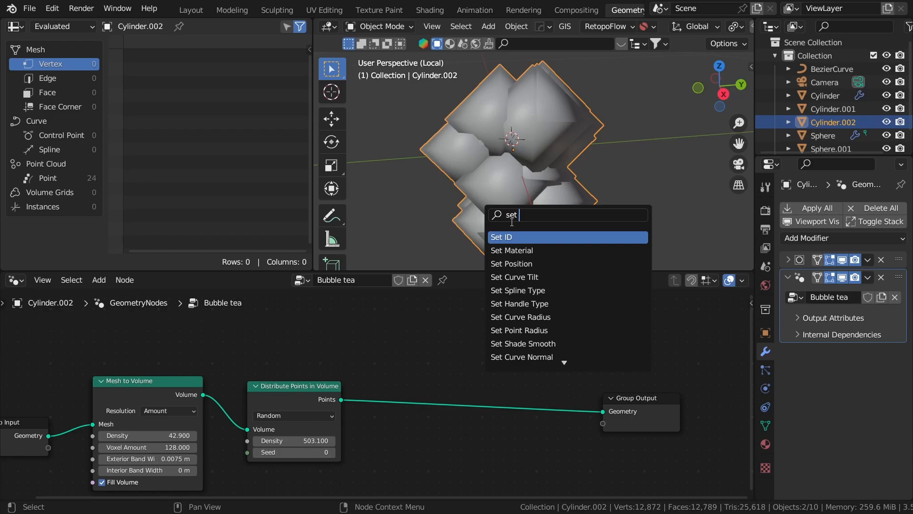
text( poi)
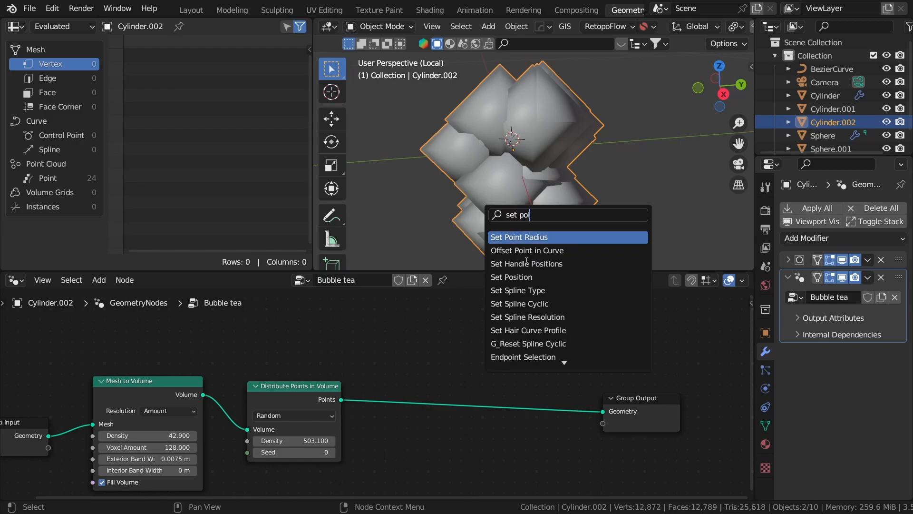
click(566, 238)
click(484, 378)
scroll(504, 352, up, 2)
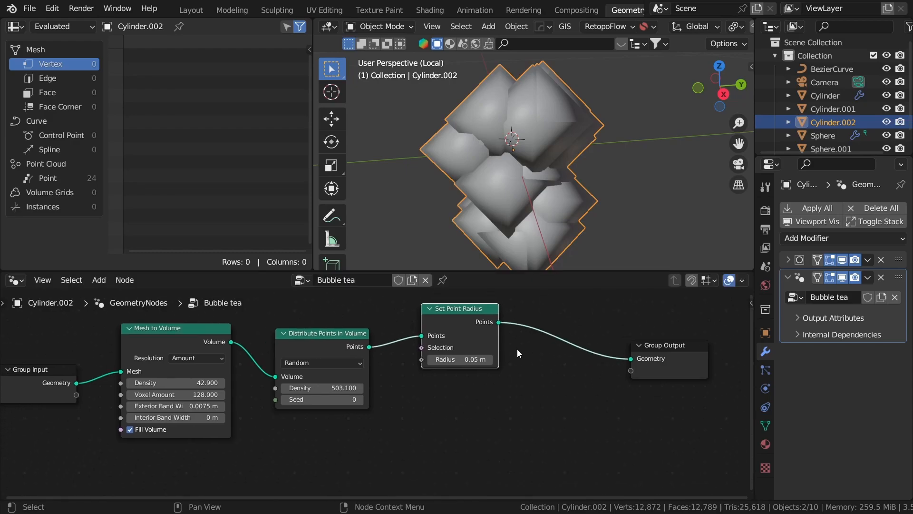
drag(508, 338, 507, 339)
double_click(497, 340)
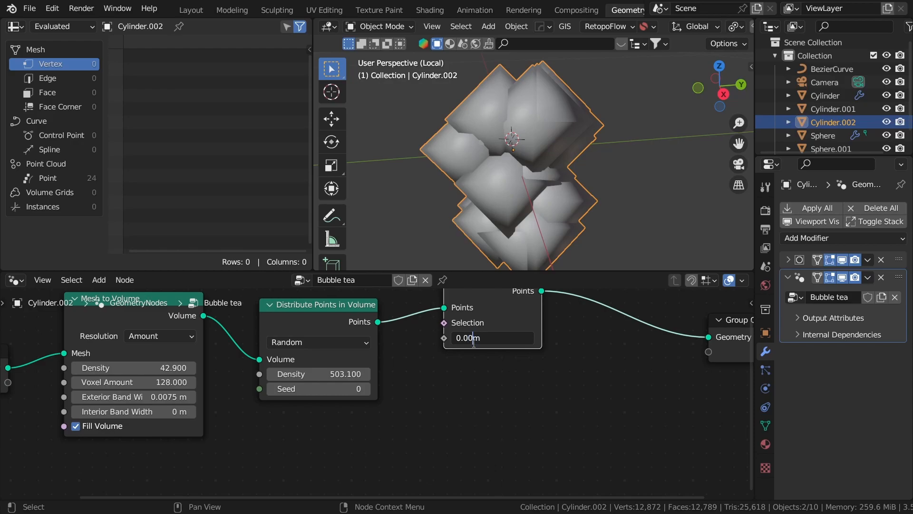
key(Return)
- Fine-tune the Distribute Points in Volume Density to 517.8
click(576, 160)
middle_drag(583, 144, 588, 117)
scroll(584, 136, up, 3)
middle_drag(307, 374, 402, 402)
drag(428, 400, 431, 404)
click(540, 435)
click(499, 431)
scroll(481, 415, down, 2)
- Keep the Random distribution method and reframe the view around the points and Group Output
click(429, 374)
click(429, 375)
middle_drag(563, 404, 403, 427)
middle_drag(495, 210, 428, 218)
scroll(523, 364, down, 2)
middle_drag(525, 363, 438, 393)
scroll(444, 362, up, 2)
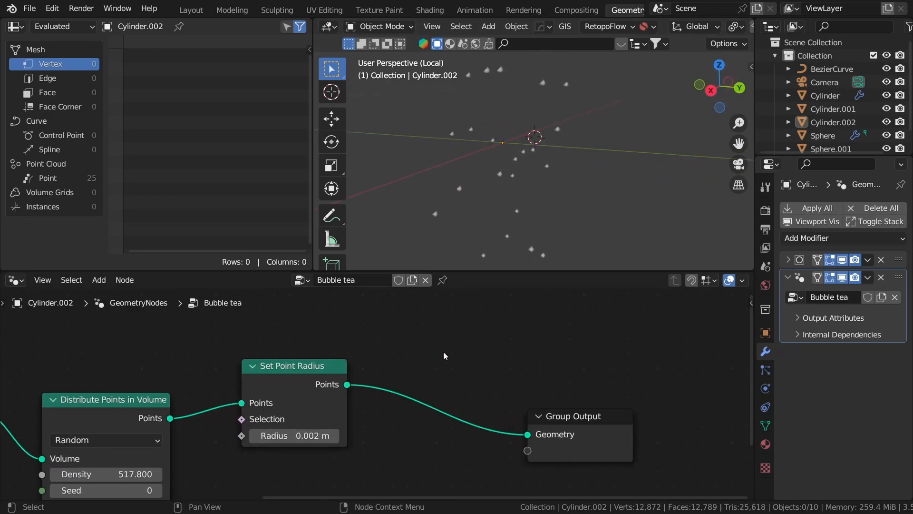
- Add a UV Sphere node above Set Point Radius and move Group Output right
click(461, 327)
key(shift+a)
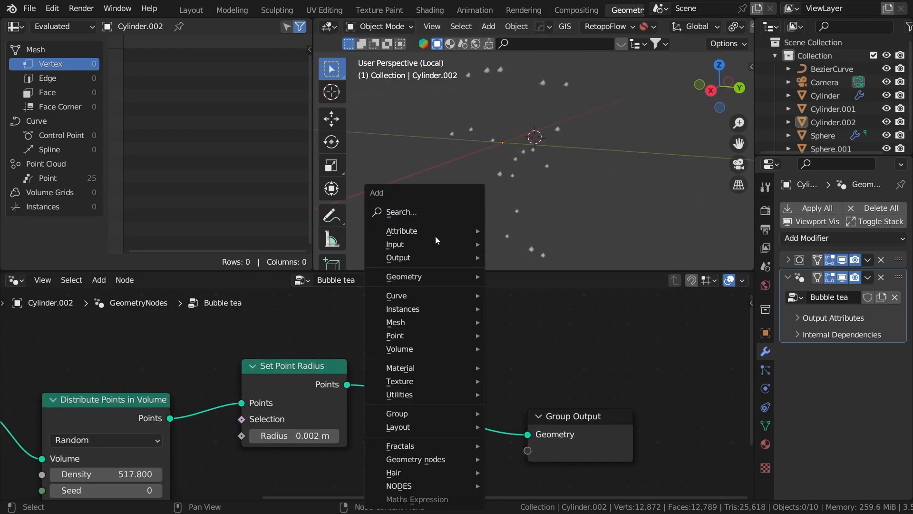
click(434, 213)
text(uv s)
key(Return)
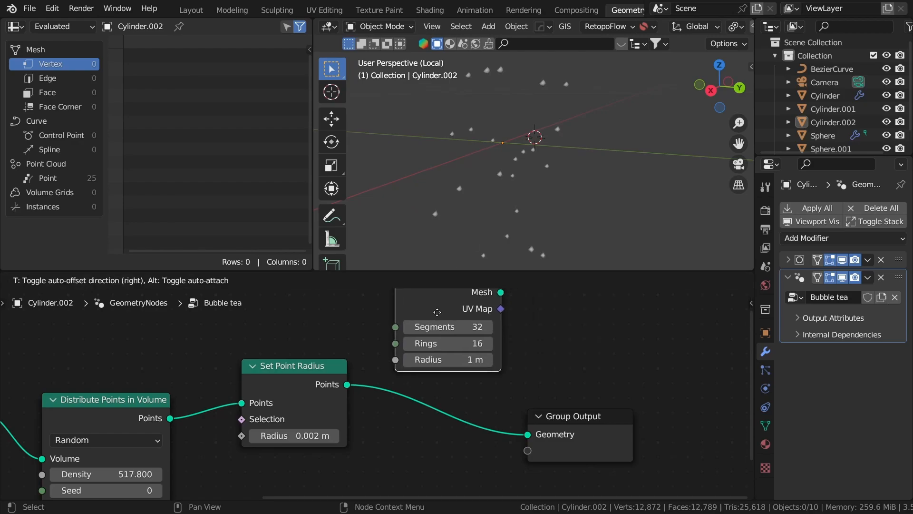
click(434, 319)
scroll(521, 361, down, 5)
middle_drag(522, 361, 534, 399)
drag(424, 379, 323, 354)
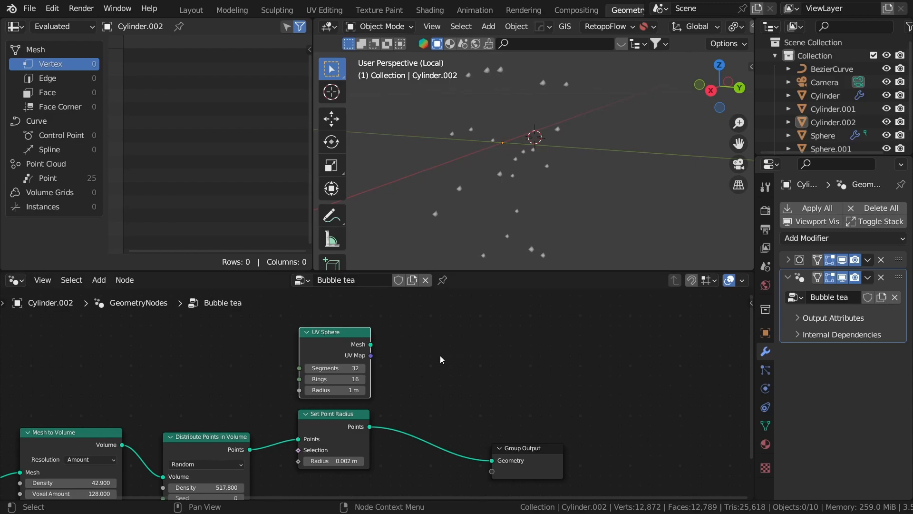
middle_drag(581, 398, 464, 355)
drag(409, 413, 598, 400)
- Insert Instance on Points before the output and wire the UV Sphere mesh into Instance
key(shift+a)
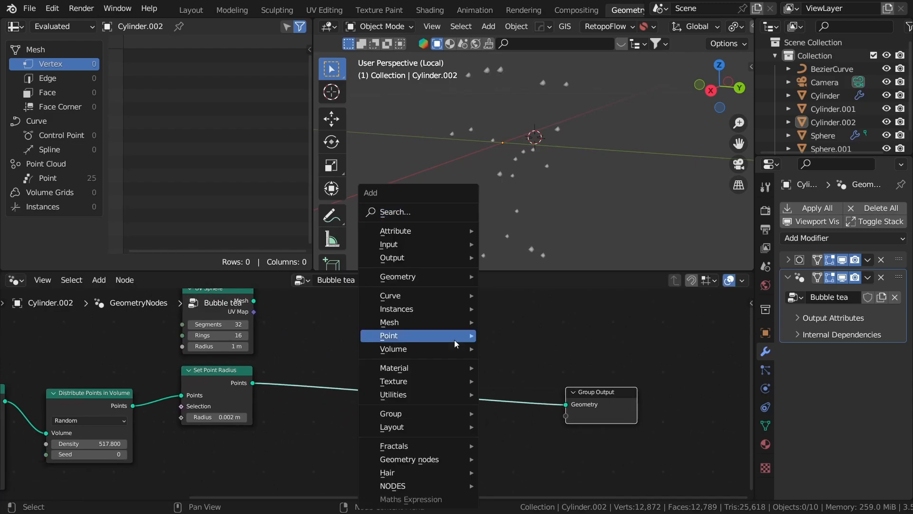
click(438, 212)
text(i)
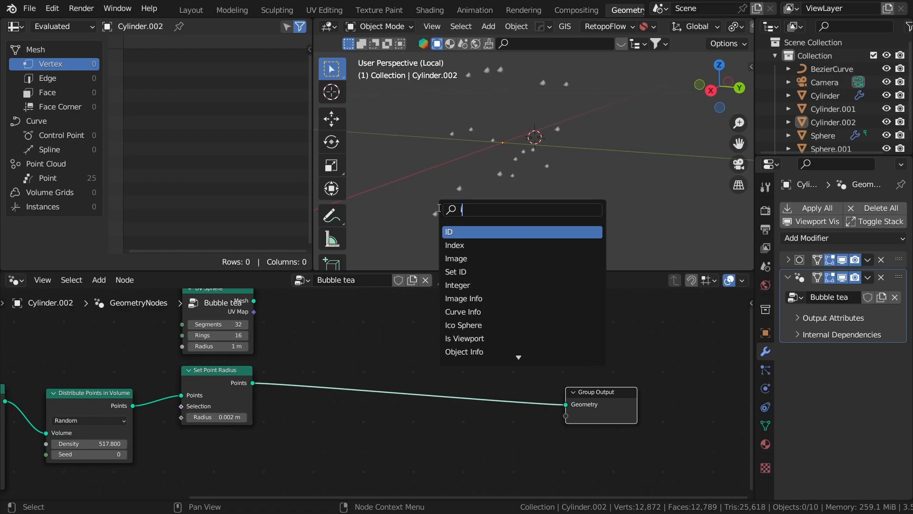
text(nstances on)
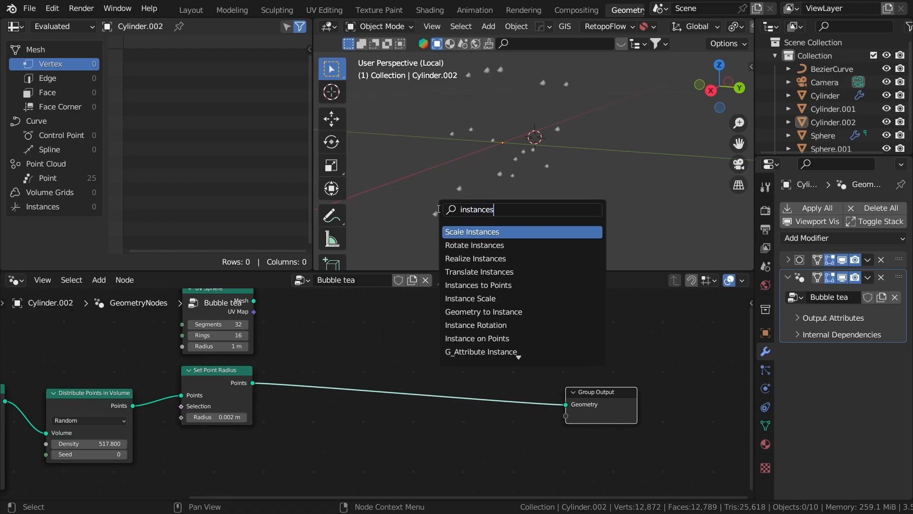
key(Return)
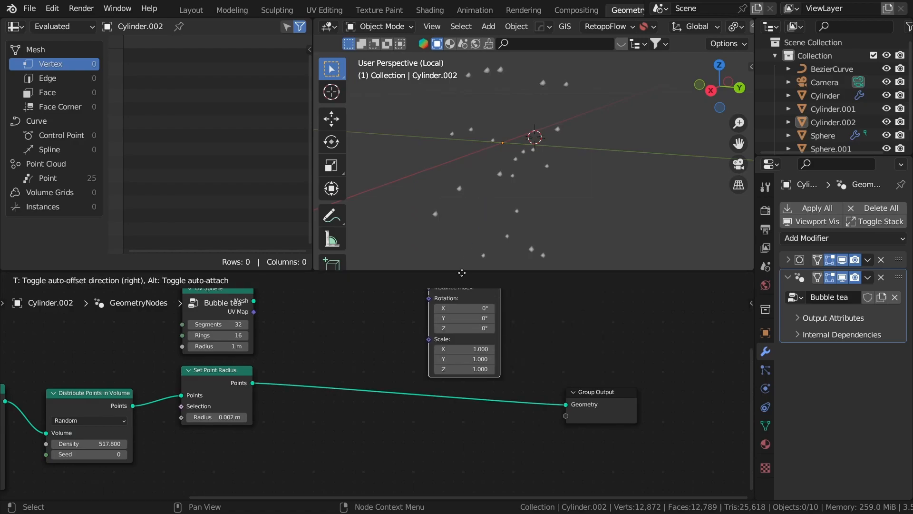
click(436, 358)
drag(254, 300, 392, 380)
- Shrink the UV Sphere radius to 0.04 m
scroll(557, 92, down, 8)
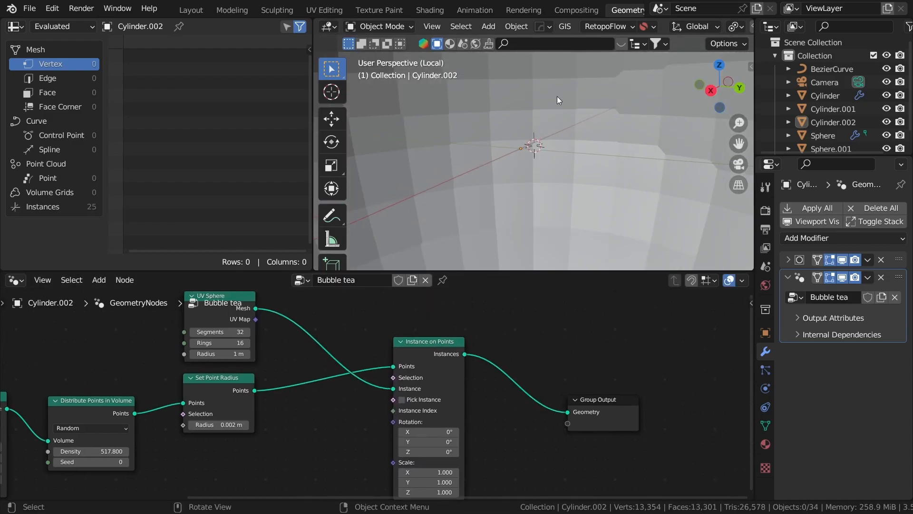
scroll(546, 139, up, 3)
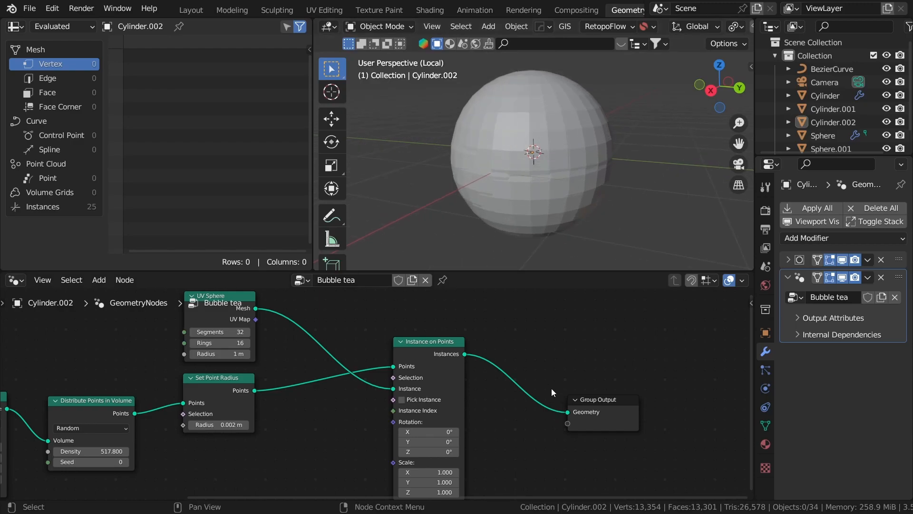
scroll(481, 450, up, 4)
scroll(434, 385, up, 1)
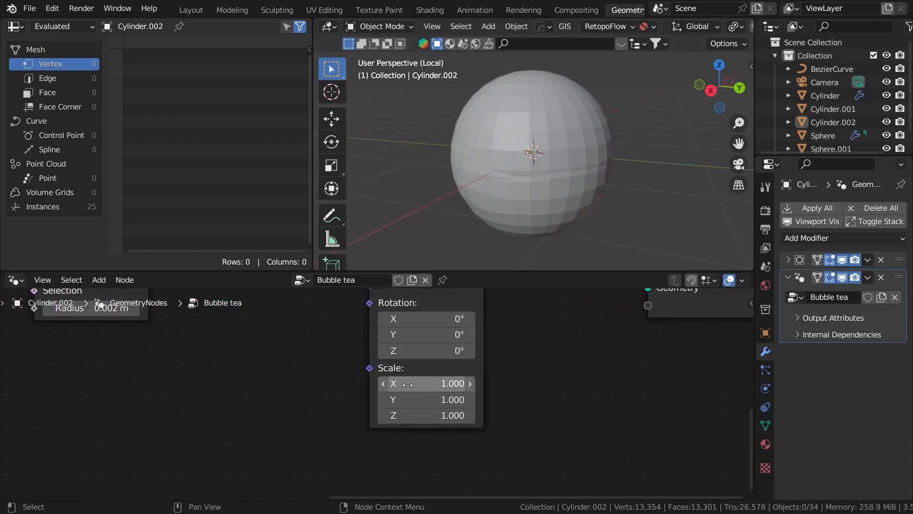
scroll(413, 443, down, 5)
middle_drag(238, 300, 451, 437)
scroll(447, 440, up, 6)
drag(417, 445, 340, 445)
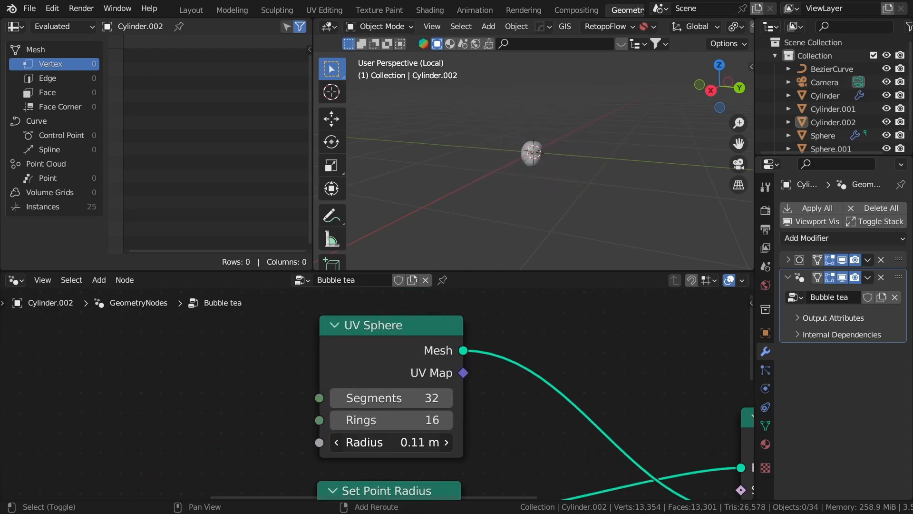
- Scale the pearl instances down uniformly to 0.230
scroll(527, 222, up, 10)
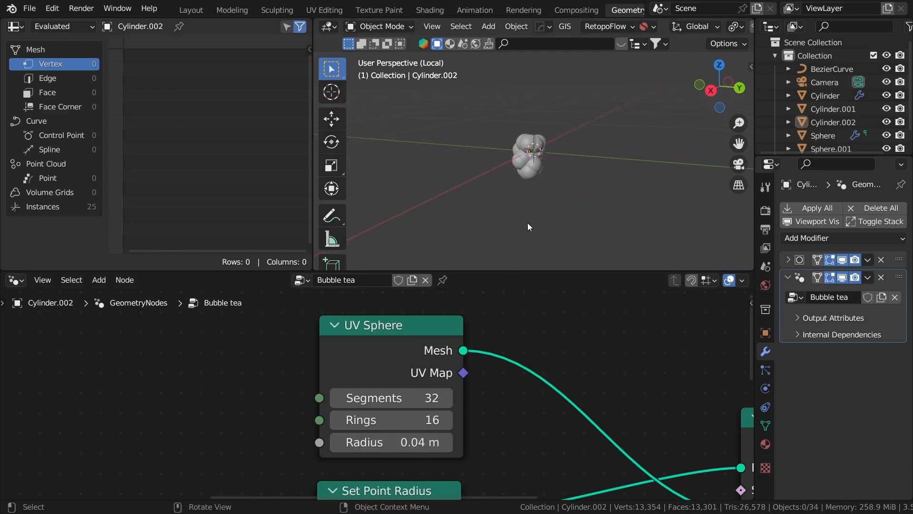
scroll(661, 411, down, 7)
middle_drag(661, 413, 554, 290)
scroll(495, 376, up, 2)
scroll(495, 376, up, 4)
middle_drag(477, 446, 511, 357)
scroll(511, 357, up, 2)
drag(516, 339, 443, 379)
middle_drag(571, 181, 657, 170)
- Move Group Output further right and tidy the node layout
scroll(585, 367, down, 11)
scroll(557, 359, down, 3)
middle_drag(547, 359, 466, 397)
scroll(465, 393, up, 3)
drag(460, 386, 617, 343)
scroll(579, 386, down, 4)
middle_drag(579, 386, 508, 415)
- Add a Join Geometry node onto the instances link just before Group Output
key(shift+a)
click(410, 212)
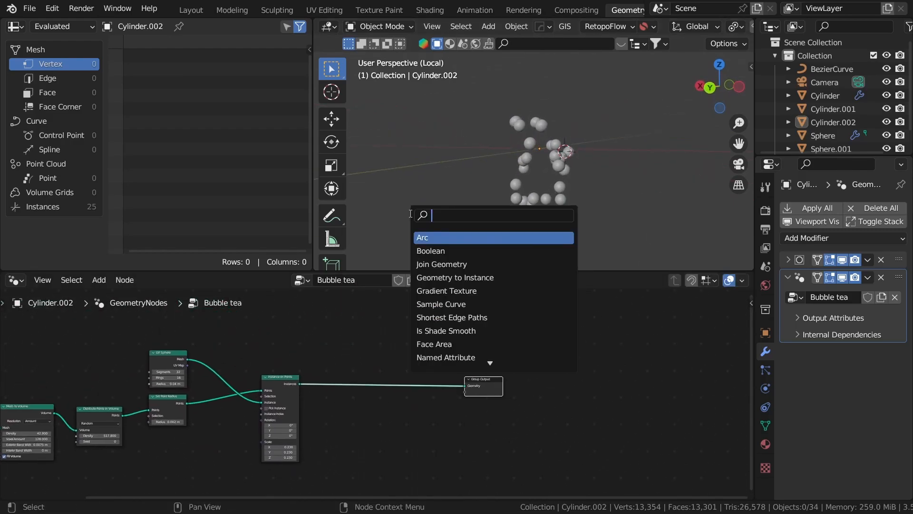
text(joi)
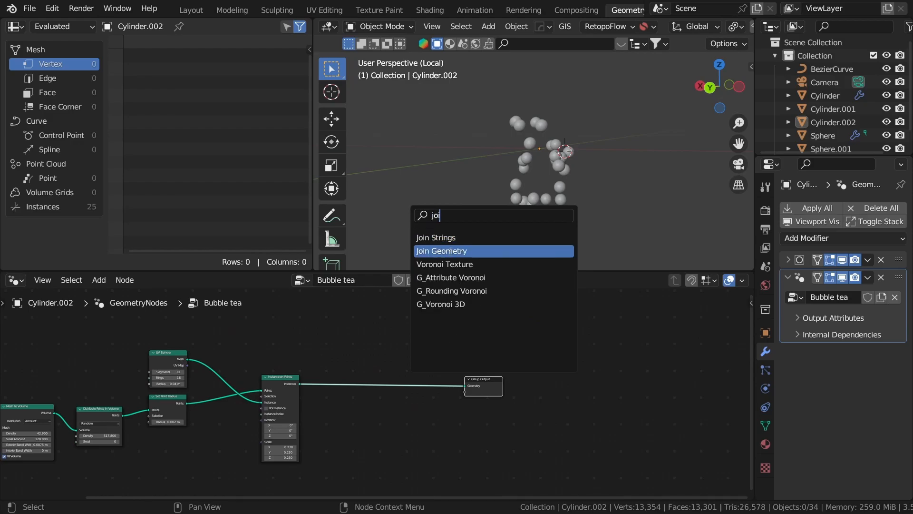
click(446, 252)
click(420, 419)
middle_drag(324, 396, 590, 357)
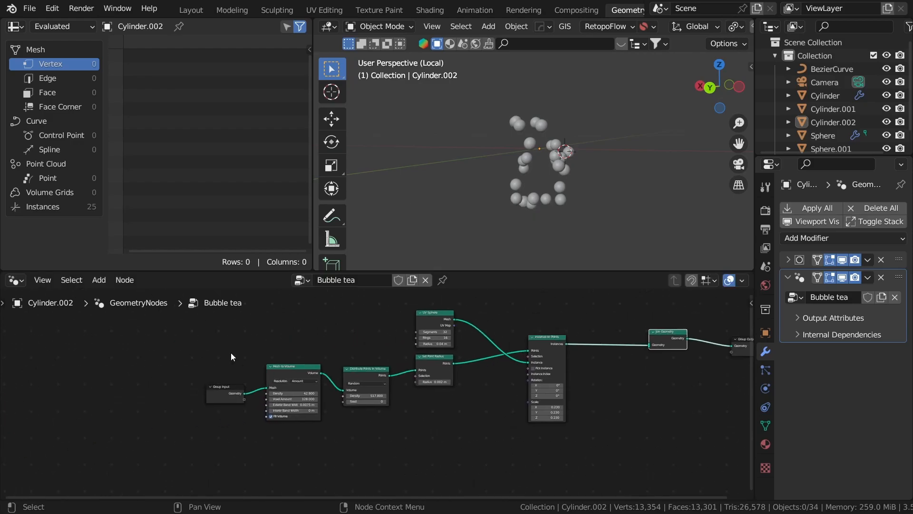
- Duplicate the Group Input node and connect its cup Geometry into Join Geometry
click(225, 392)
middle_drag(325, 408, 251, 410)
key(shift+d)
click(626, 387)
middle_drag(458, 397, 497, 357)
scroll(623, 347, up, 4)
middle_drag(645, 331, 594, 376)
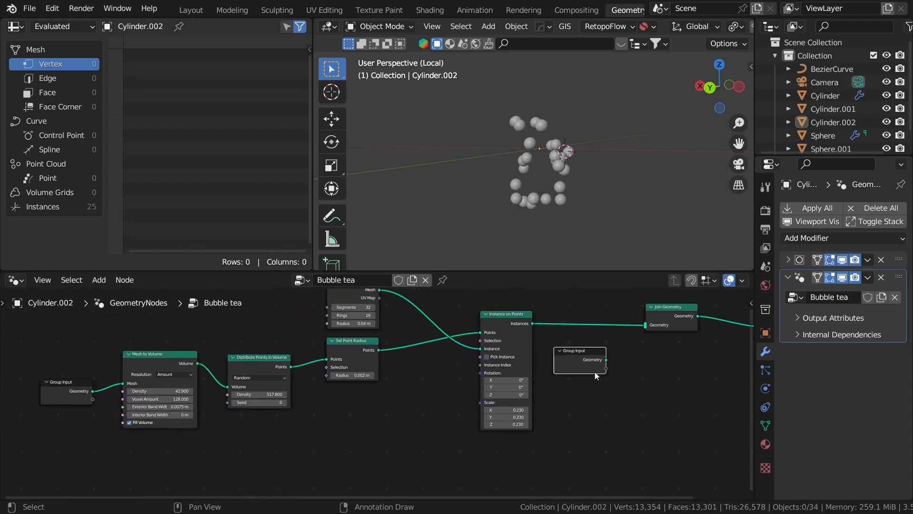
key(n)
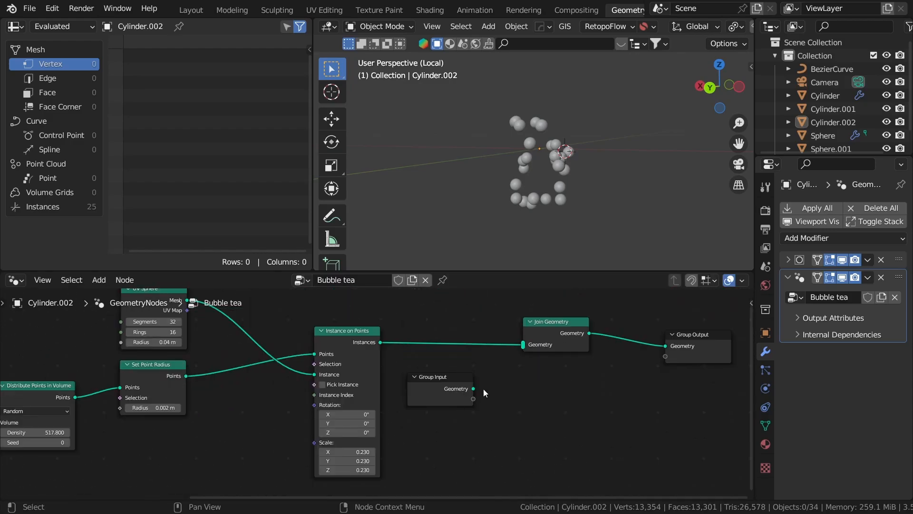
drag(474, 389, 525, 344)
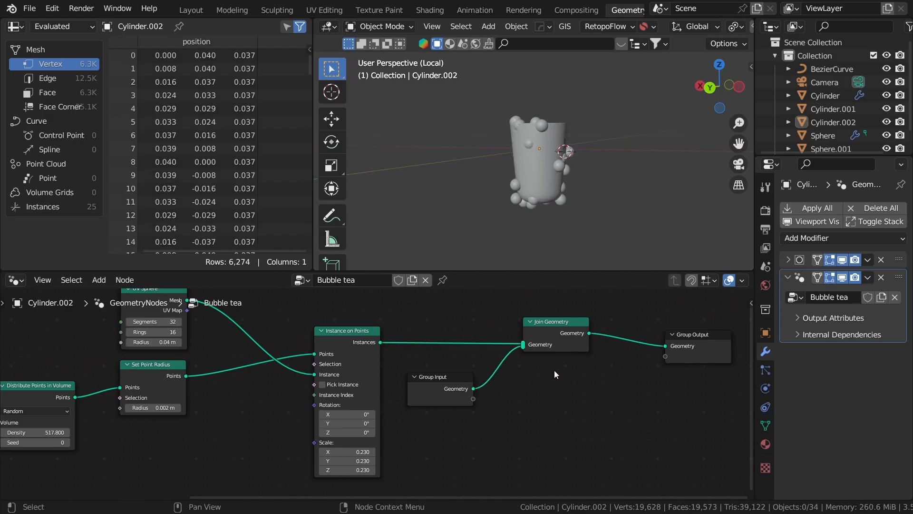
- View the pearl-studded cup from above, then shift Group Input left for room
middle_drag(530, 58, 503, 90)
scroll(500, 105, up, 3)
middle_drag(487, 123, 613, 176)
scroll(476, 158, up, 2)
scroll(422, 368, down, 5)
middle_drag(305, 367, 704, 353)
scroll(473, 383, up, 6)
drag(385, 408, 253, 411)
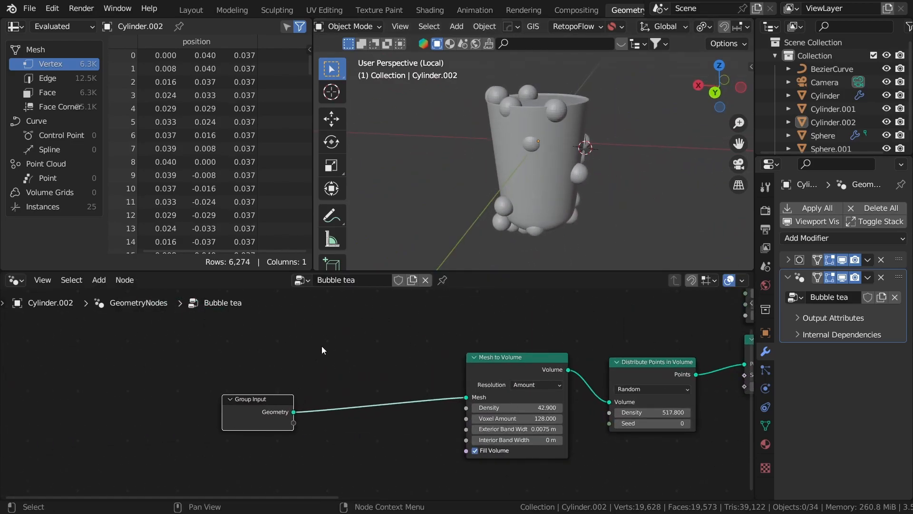
- Insert a Scale Elements node between Group Input and Mesh to Volume
key(shift+a)
click(313, 206)
text(scale)
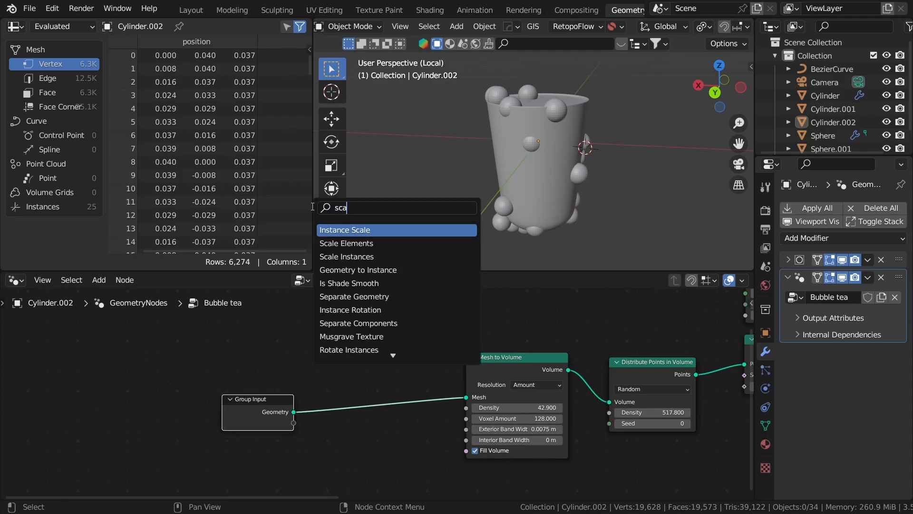
key(Return)
click(371, 401)
middle_drag(447, 425, 487, 381)
scroll(487, 381, up, 3)
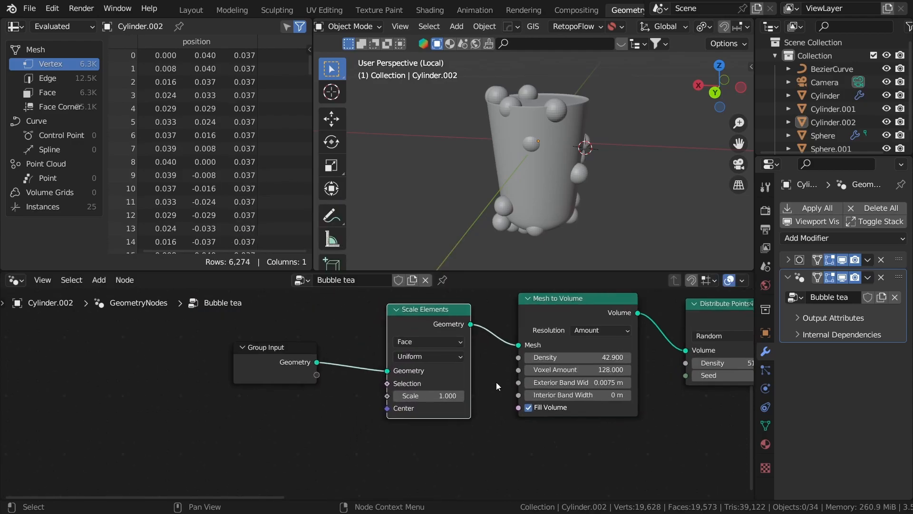
middle_drag(578, 318, 571, 341)
middle_drag(465, 442, 523, 391)
scroll(523, 391, up, 3)
- Lower the Scale Elements scale and switch the cup to wireframe shading
shift+drag(482, 360, 467, 361)
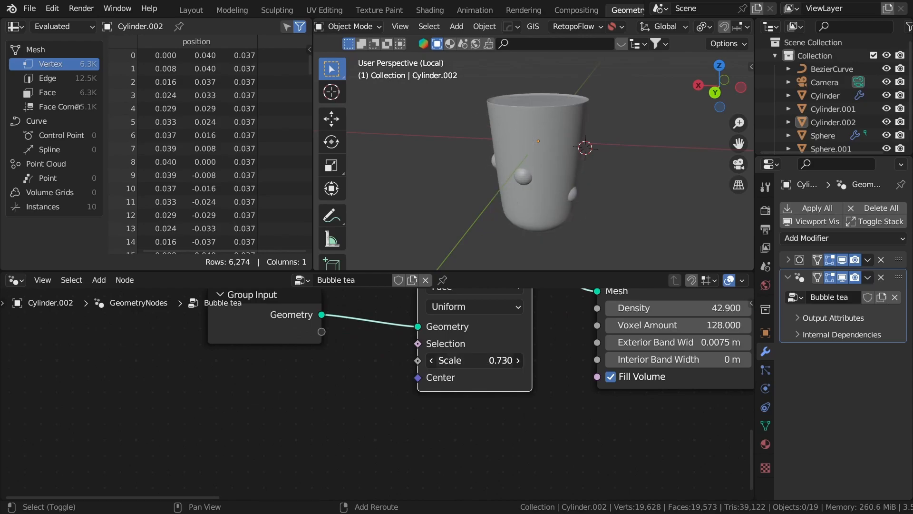
scroll(558, 326, down, 3)
middle_drag(558, 326, 498, 370)
scroll(499, 369, down, 1)
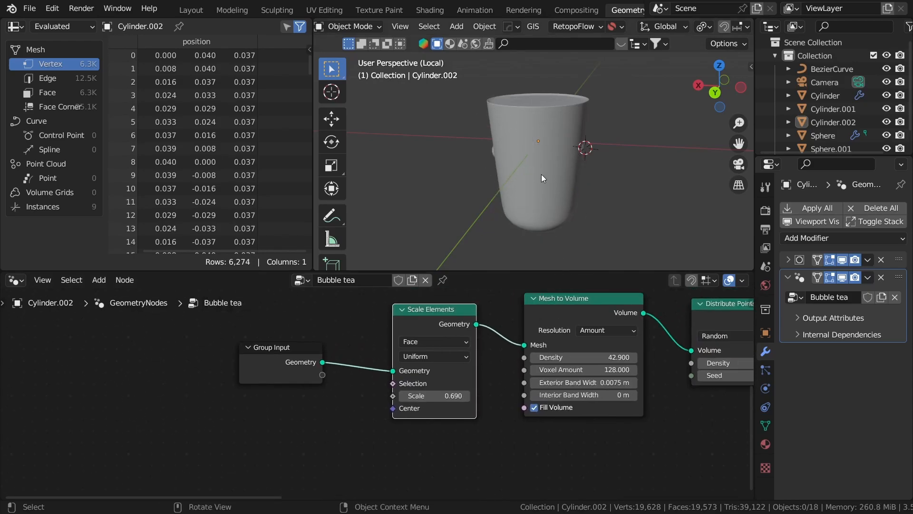
middle_drag(548, 175, 630, 137)
scroll(482, 175, up, 2)
click(466, 161)
key(z)
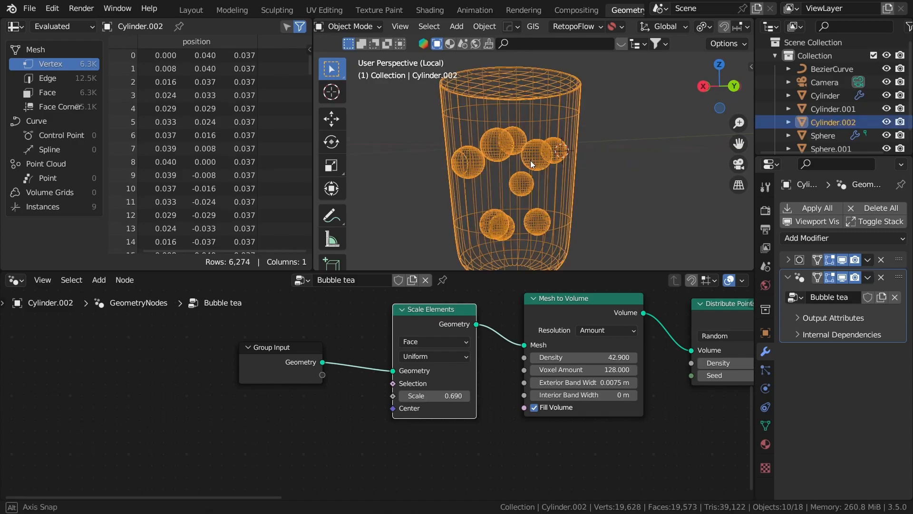
scroll(577, 352, up, 1)
- Set Scale Elements to 0.510 and preview the Mesh to Volume output
shift+drag(457, 396, 444, 396)
scroll(685, 243, down, 3)
scroll(670, 355, down, 3)
middle_drag(669, 355, 499, 403)
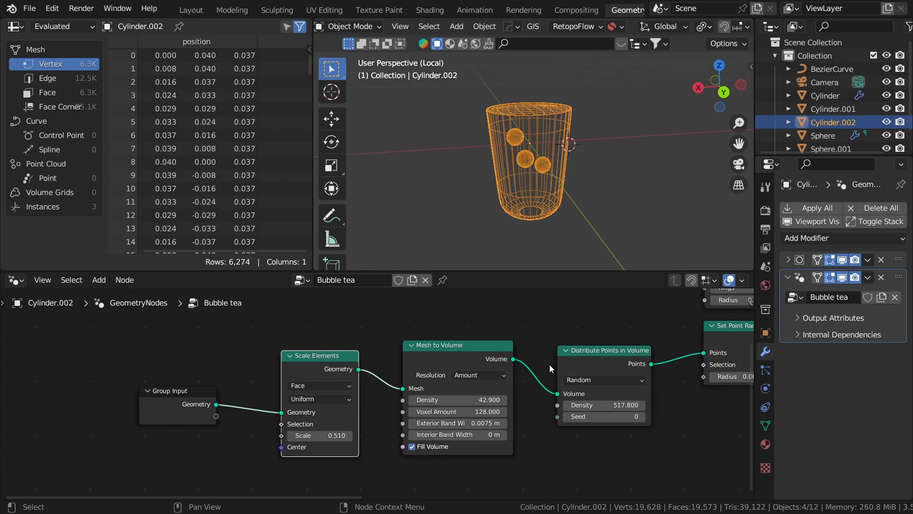
ctrl+shift+click(475, 360)
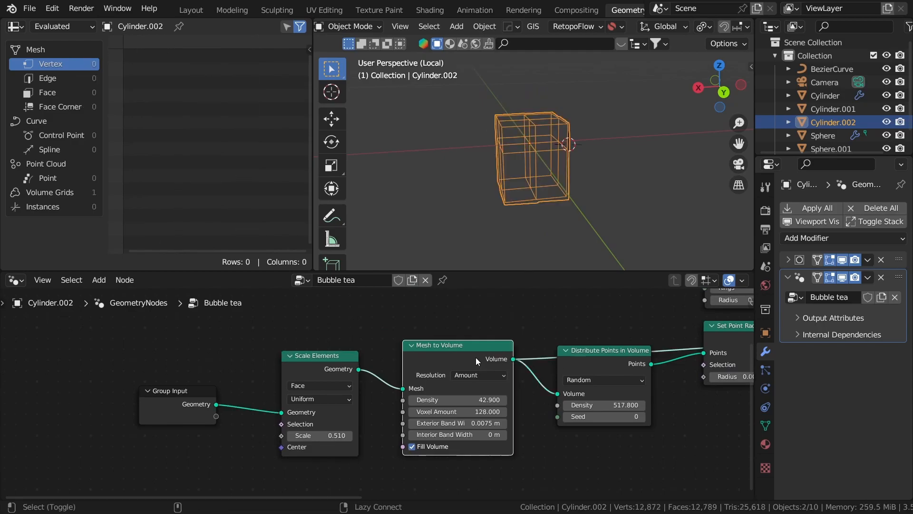
- Preview Distribute Points in Volume, Mesh to Volume and the original cup in turn
ctrl+shift+click(613, 363)
middle_drag(563, 369, 388, 390)
click(291, 399)
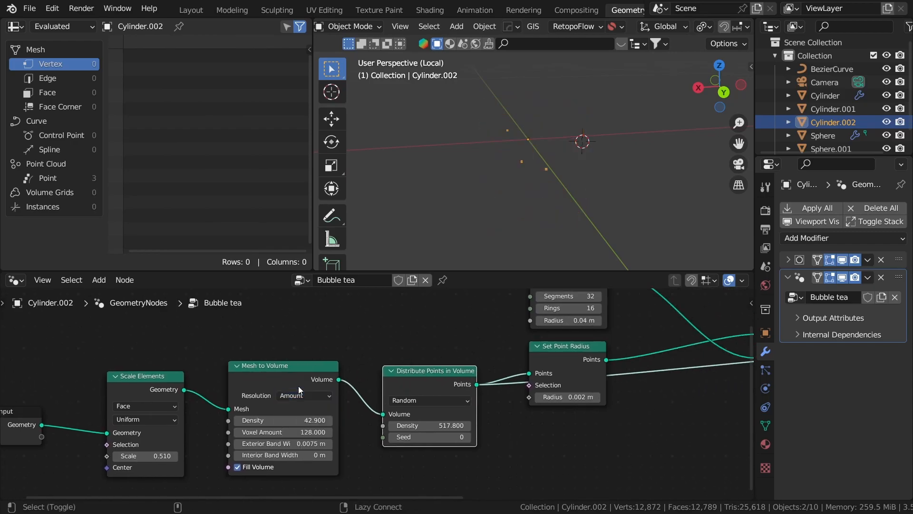
ctrl+shift+click(307, 376)
middle_drag(593, 181, 637, 161)
scroll(386, 416, down, 1)
middle_drag(386, 416, 490, 388)
ctrl+shift+click(147, 396)
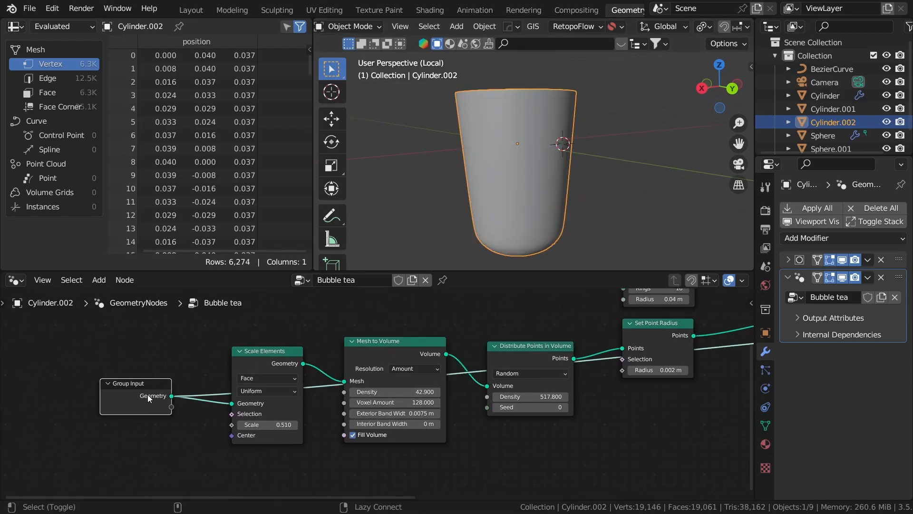
ctrl+shift+click(384, 358)
- Raise Mesh to Volume density to 200.100 and preview the joined cup and bubbles
drag(395, 391, 418, 391)
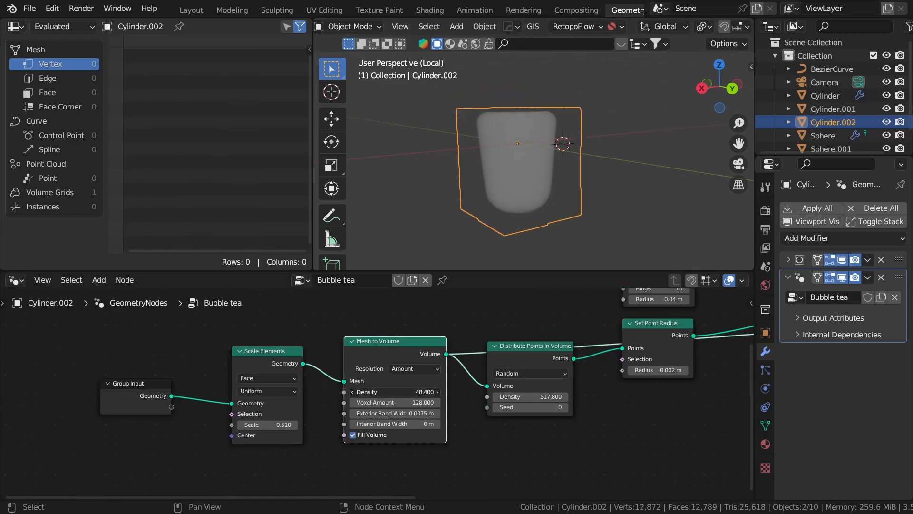
scroll(441, 393, down, 4)
middle_drag(656, 361, 185, 398)
ctrl+shift+click(455, 348)
middle_drag(547, 228, 444, 189)
middle_drag(65, 415, 401, 389)
middle_drag(527, 195, 555, 183)
scroll(240, 392, up, 6)
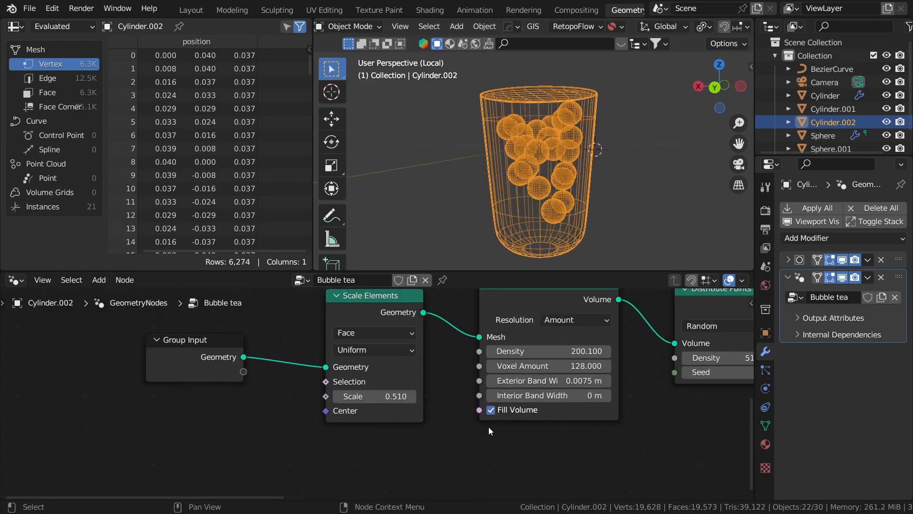
- Try Scale Elements at 0.650 and 0.600, settling on 0.580
drag(421, 418, 447, 417)
middle_drag(523, 214, 531, 187)
double_click(414, 421)
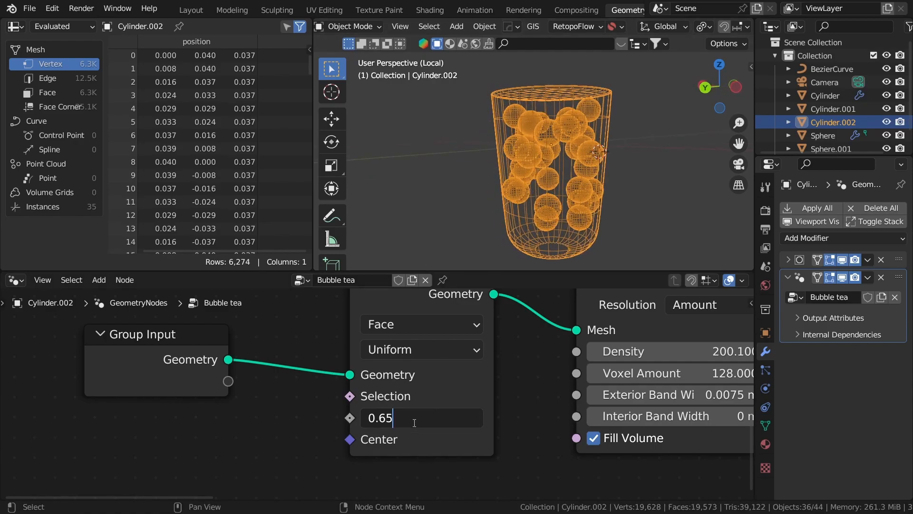
key(Return)
middle_drag(428, 114, 680, 159)
key(z)
double_click(428, 420)
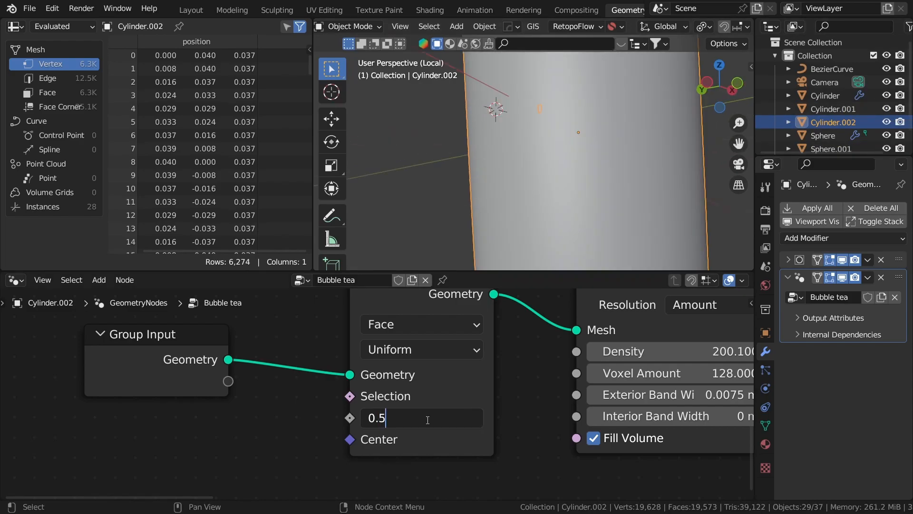
key(Return)
- Toggle wireframe shading to check the pearls inside the cup
scroll(589, 19, down, 3)
scroll(621, 153, down, 5)
key(z)
mouse_move(495, 144)
middle_down()
mouse_move(443, 165)
mouse_move(532, 162)
mouse_move(536, 114)
mouse_move(539, 158)
middle_up()
key(z)
key(z)
- Look down into the cup and start lowering the point distribution density
scroll(665, 382, down, 4)
middle_drag(665, 381, 509, 410)
scroll(560, 416, up, 5)
middle_drag(651, 423, 557, 388)
scroll(556, 388, up, 2)
scroll(549, 387, down, 6)
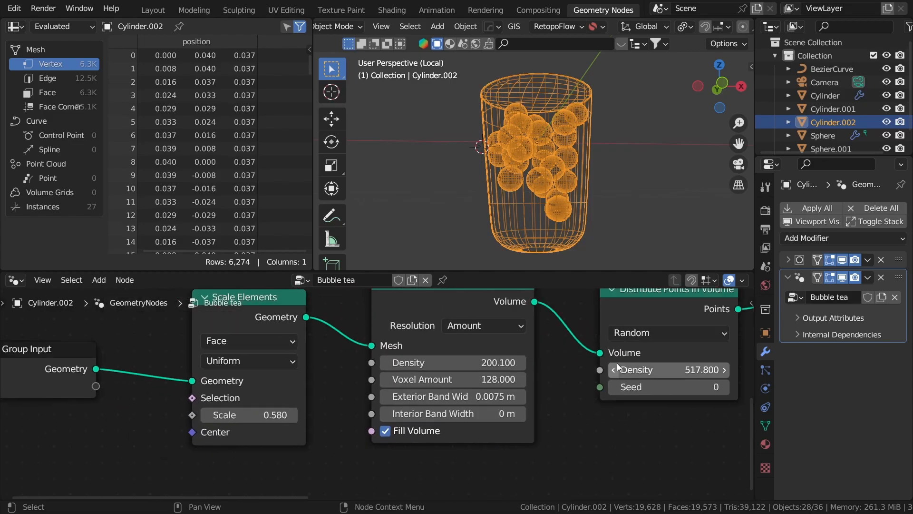
middle_drag(671, 371, 501, 380)
scroll(501, 381, up, 2)
shift+drag(501, 381, 497, 381)
- Set the point distribution Density to 222
click(571, 374)
text(2)
key(Return)
click(506, 380)
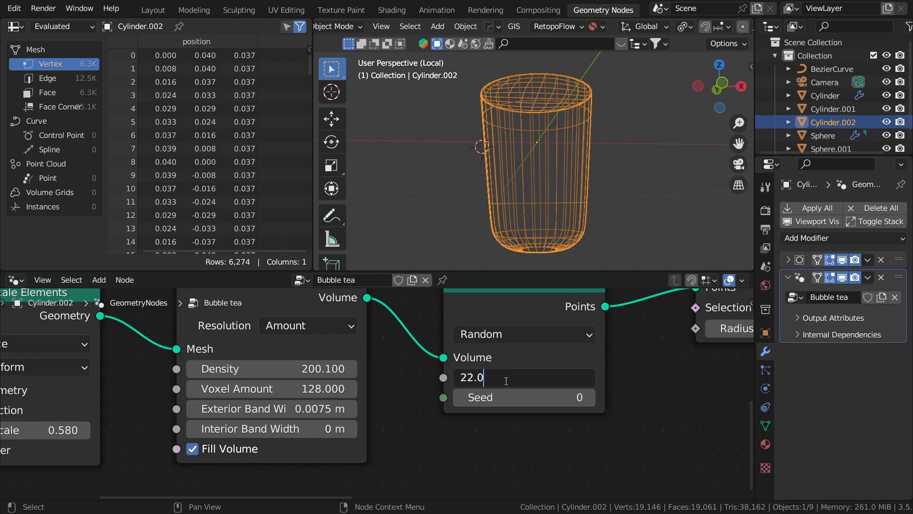
click(668, 387)
middle_drag(668, 388, 602, 398)
- Step the Distribute Points in Volume seed up to 22 to reshuffle the pearls
middle_drag(575, 205, 351, 224)
click(522, 409)
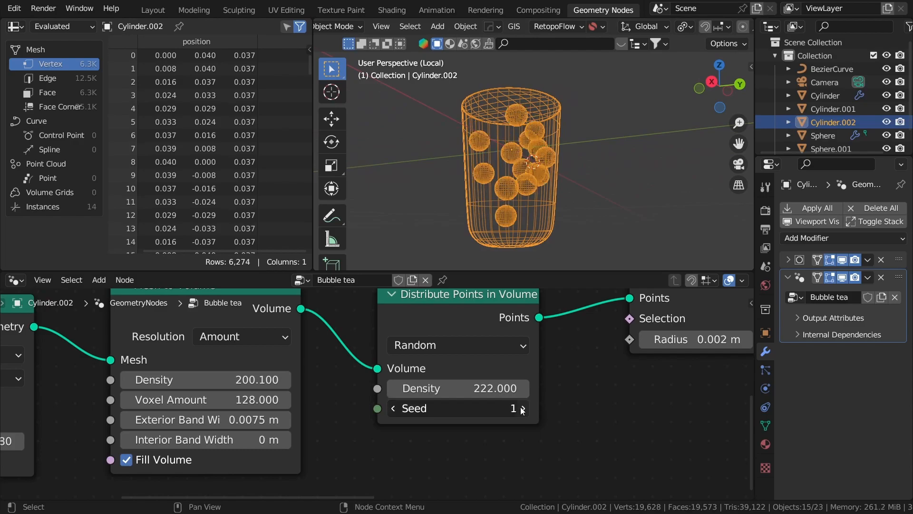
click(522, 409)
click(522, 409)
click(523, 409)
click(522, 409)
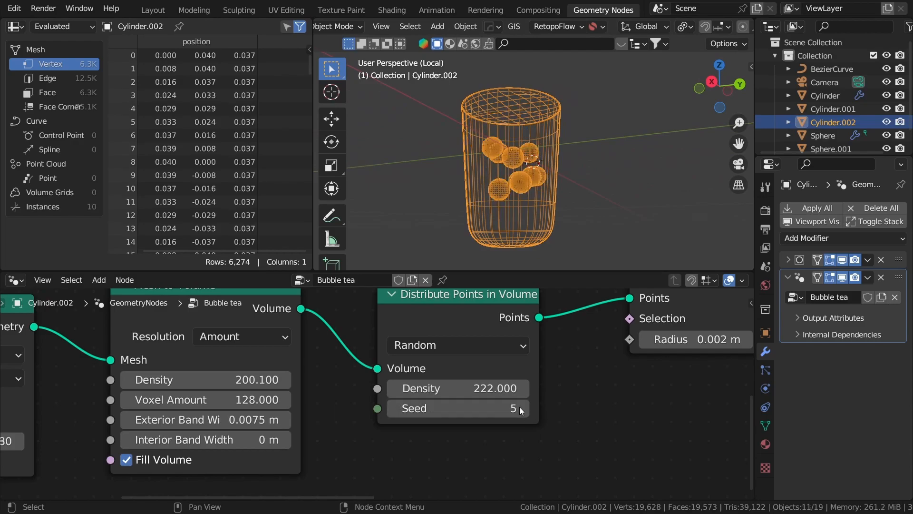
click(522, 409)
middle_drag(480, 130, 879, 265)
click(522, 408)
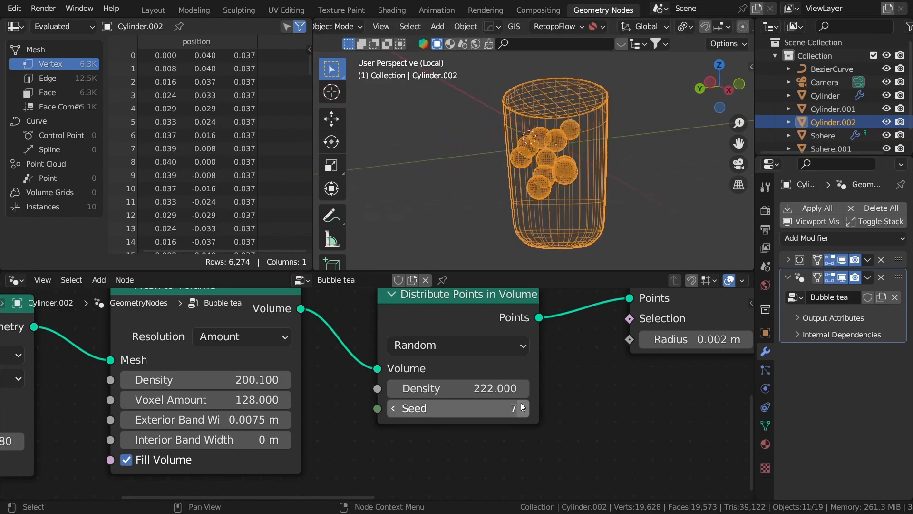
click(522, 409)
click(523, 408)
click(522, 408)
click(522, 408)
click(522, 408)
click(522, 408)
click(522, 408)
click(522, 408)
middle_drag(530, 191, 652, 180)
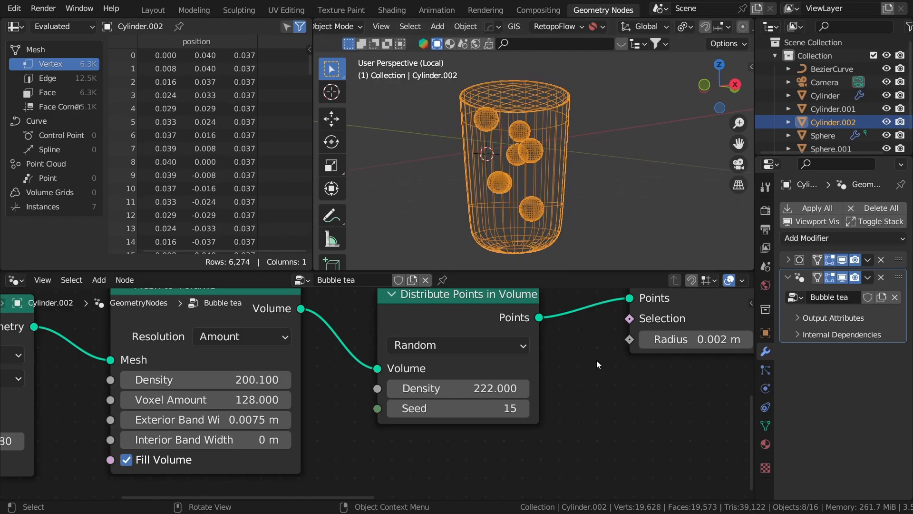
click(522, 409)
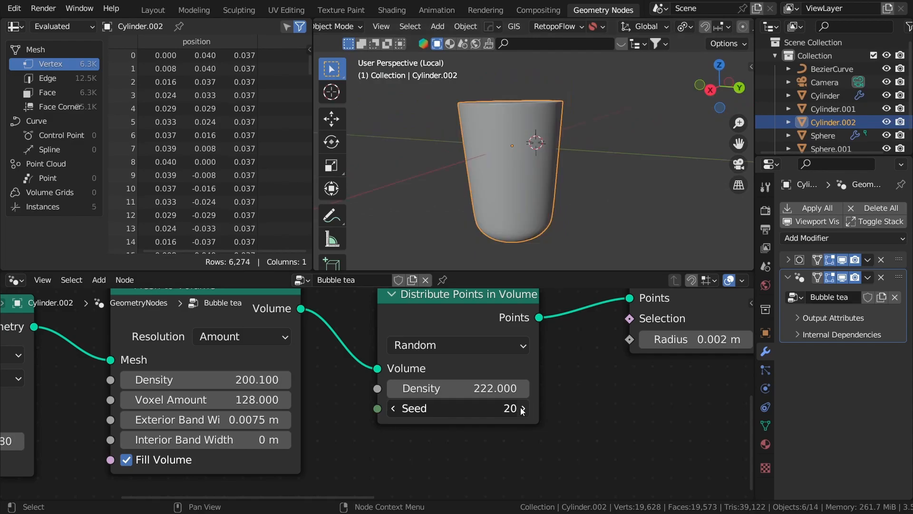
click(523, 409)
click(522, 409)
click(586, 221)
- Toggle wireframe and solid shading to inspect the 15 pearls inside the cup
key(shift+z)
key(shift+z)
middle_drag(426, 228, 404, 186)
key(shift+z)
scroll(534, 175, up, 3)
click(503, 176)
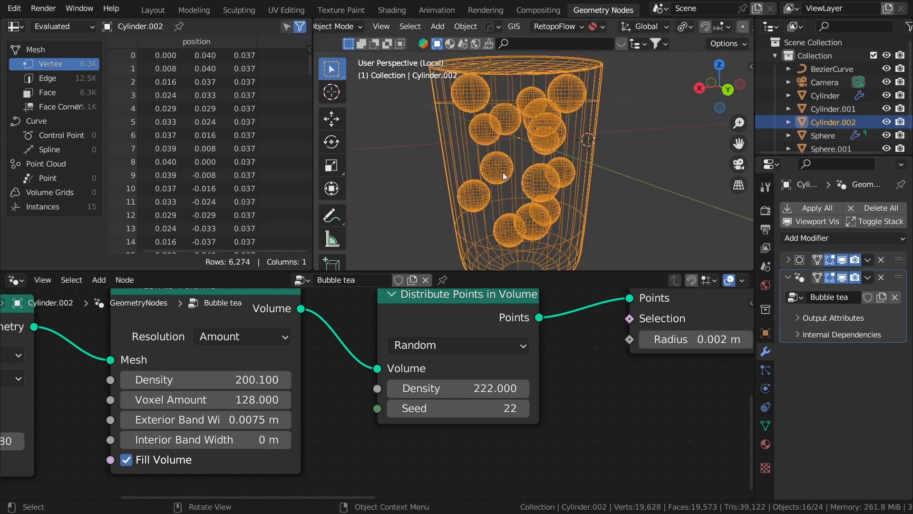
key(shift+z)
scroll(595, 205, down, 4)
click(595, 194)
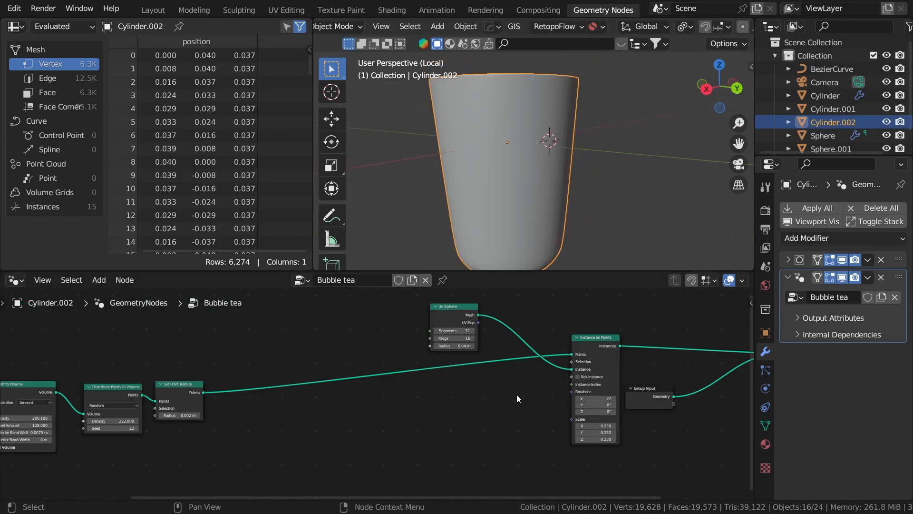
- Move Group Input, Join Geometry and Group Output right to make room, and show the cup as wireframe
middle_drag(517, 395, 537, 394)
scroll(381, 429, down, 4)
scroll(618, 395, up, 4)
middle_drag(652, 392, 542, 411)
scroll(480, 411, up, 2)
drag(388, 417, 412, 401)
drag(418, 367, 591, 440)
key(g)
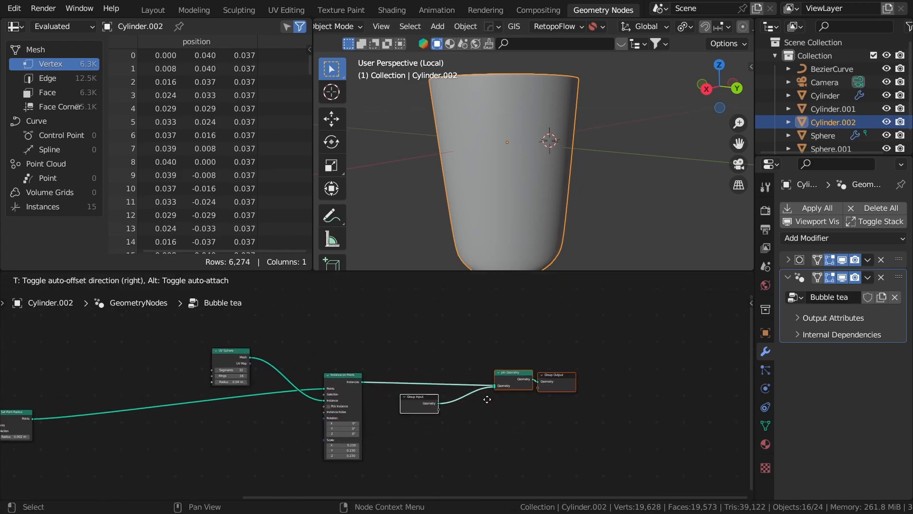
click(573, 394)
click(603, 147)
key(shift+z)
scroll(494, 164, up, 2)
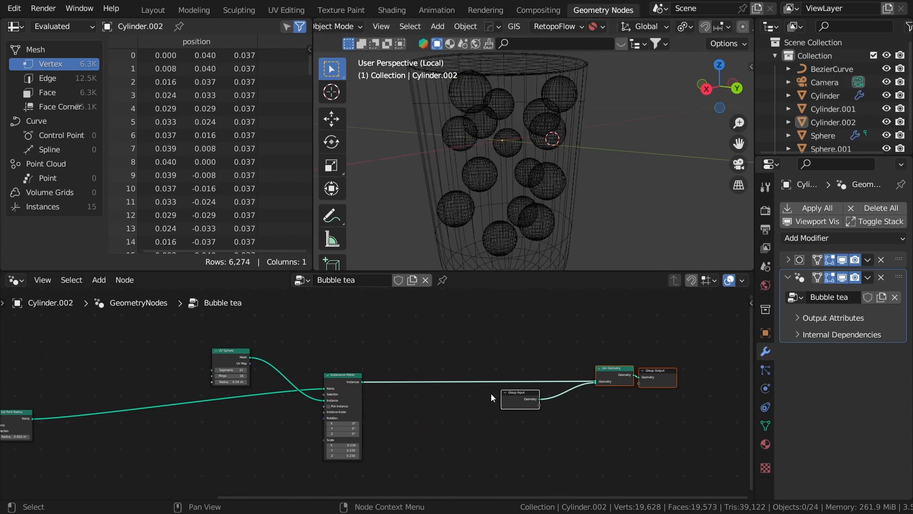
- Insert a Scale Instances node on the link before Join Geometry
key(shift+a)
click(452, 209)
text(c)
key(BackSpace)
text(scale i)
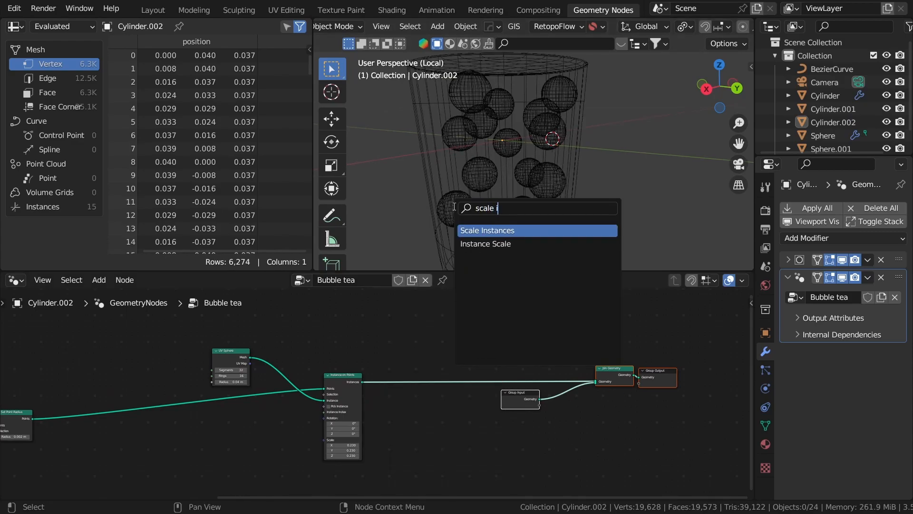
key(Return)
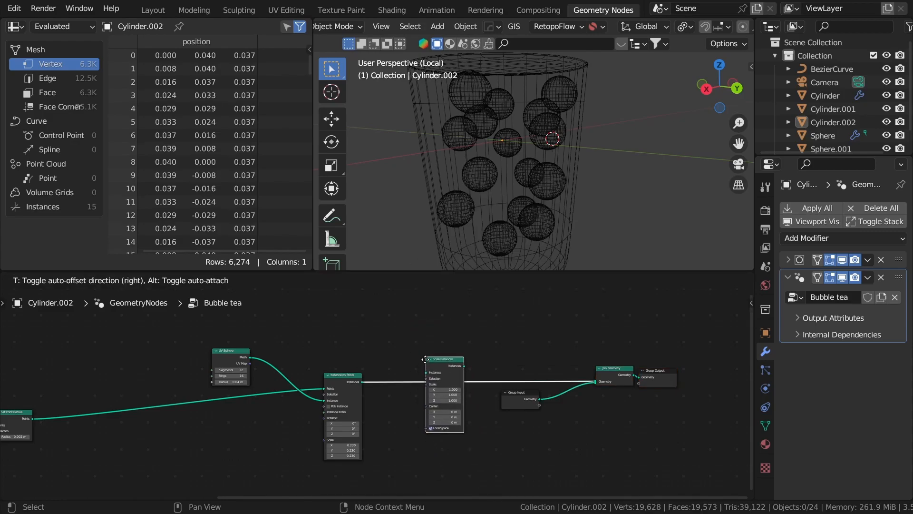
click(423, 353)
scroll(423, 353, up, 3)
- Add a Random Value node with minimum 0.8 feeding Scale Instances' Scale
key(shift+a)
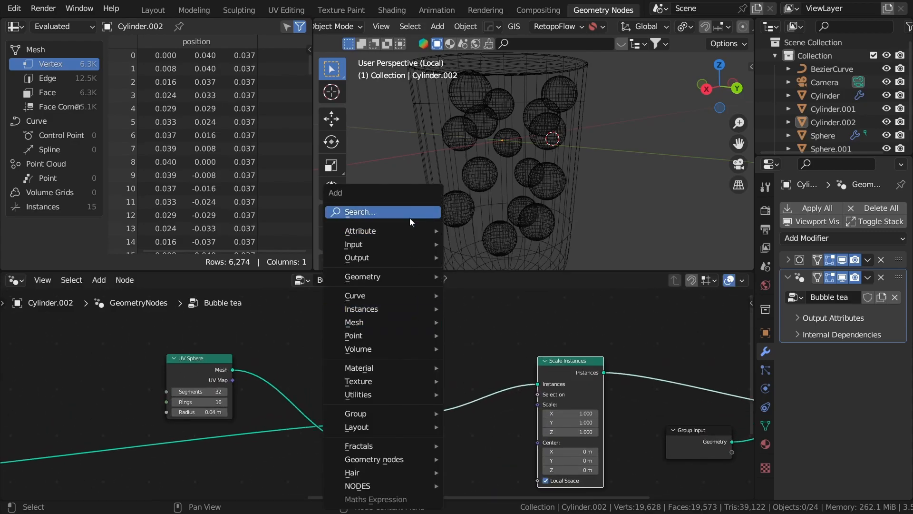
click(410, 215)
text(rand)
key(Return)
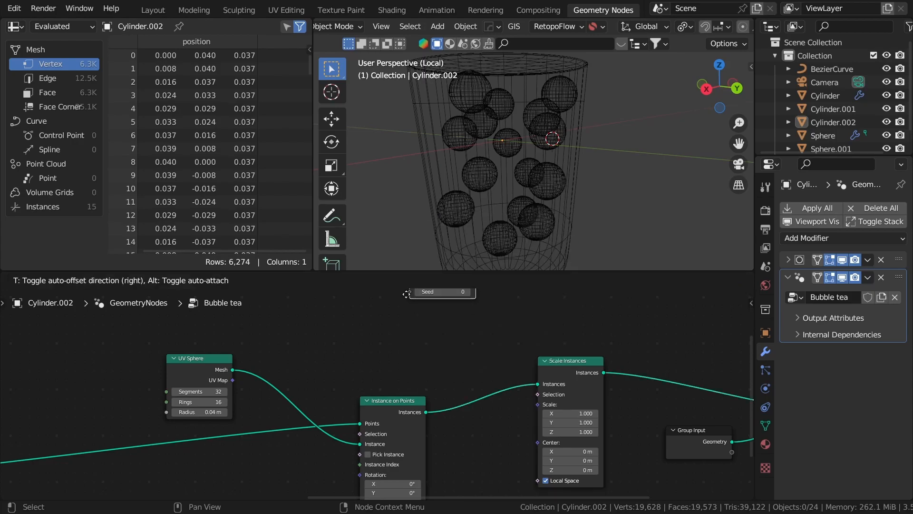
click(340, 326)
scroll(382, 338, up, 4)
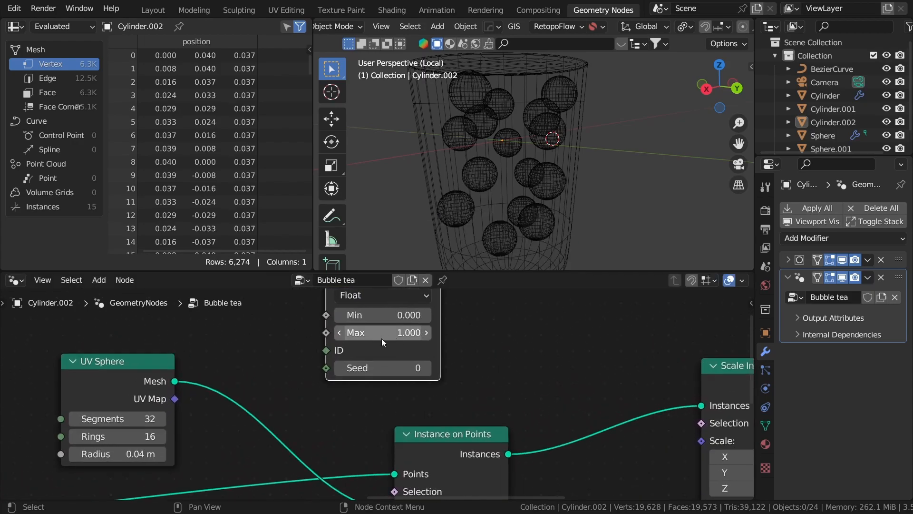
drag(424, 310, 592, 404)
scroll(415, 336, down, 2)
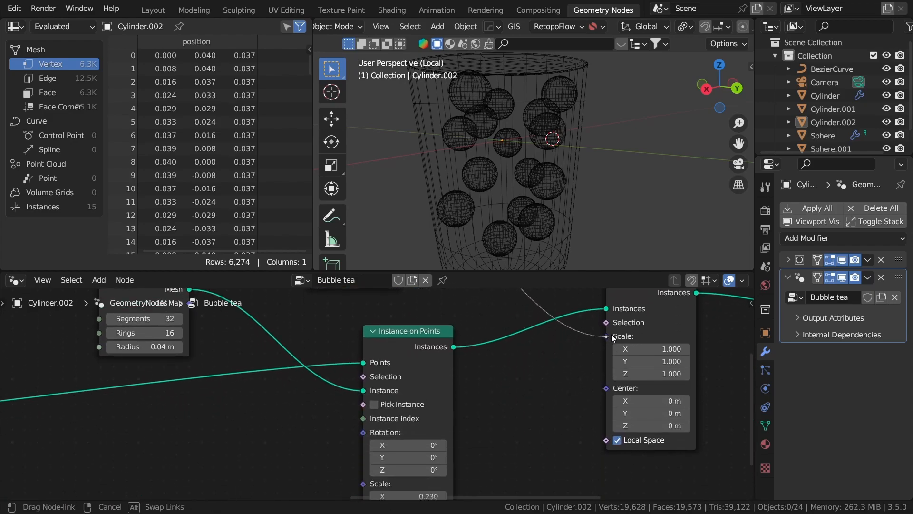
drag(612, 333, 611, 335)
- Set the Random Value seed to 5
middle_drag(333, 292, 481, 371)
scroll(478, 351, up, 1)
click(550, 367)
click(549, 366)
click(550, 366)
click(550, 366)
click(549, 367)
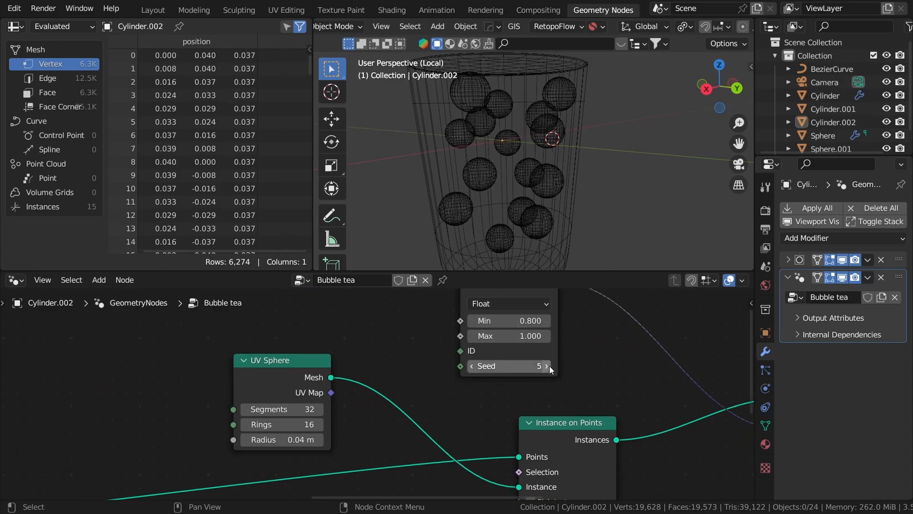
- Inspect the varied pearl sizes from above in solid shading
scroll(575, 170, down, 3)
mouse_move(575, 170)
middle_down()
mouse_move(556, 183)
mouse_move(419, 161)
mouse_move(559, 163)
mouse_move(609, 190)
middle_up()
scroll(592, 184, down, 3)
scroll(585, 181, up, 4)
key(z)
key(z)
scroll(566, 216, down, 2)
scroll(565, 222, up, 2)
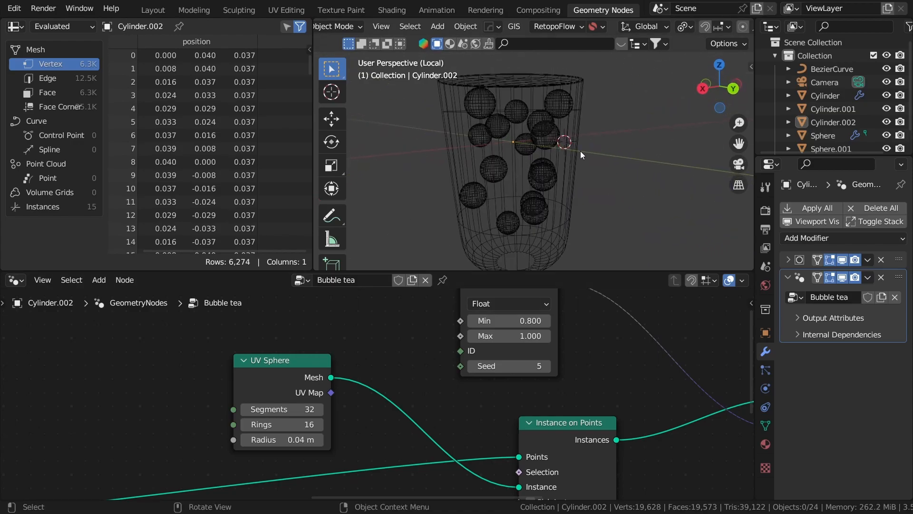
scroll(579, 171, down, 3)
scroll(384, 372, down, 3)
middle_drag(437, 416, 623, 358)
scroll(440, 331, down, 1)
- Insert a Set Position node on the points link after Set Point Radius
scroll(409, 326, up, 1)
key(shift+a)
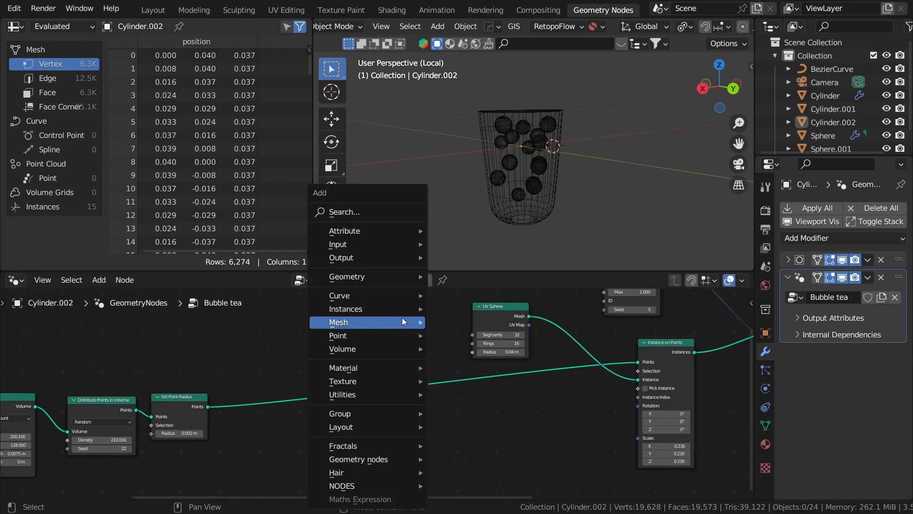
click(384, 211)
text(set po)
key(Return)
click(364, 370)
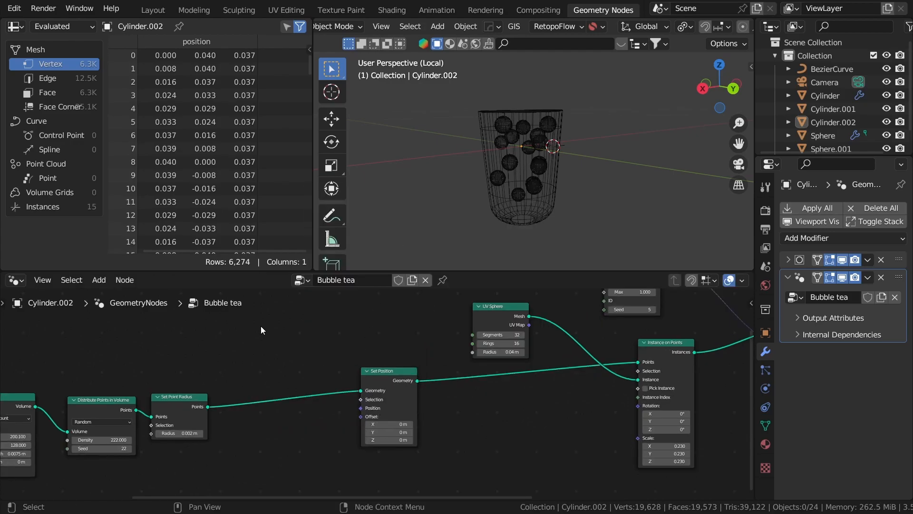
middle_drag(261, 326, 387, 362)
drag(522, 430, 512, 430)
middle_drag(484, 471, 443, 425)
scroll(443, 425, up, 2)
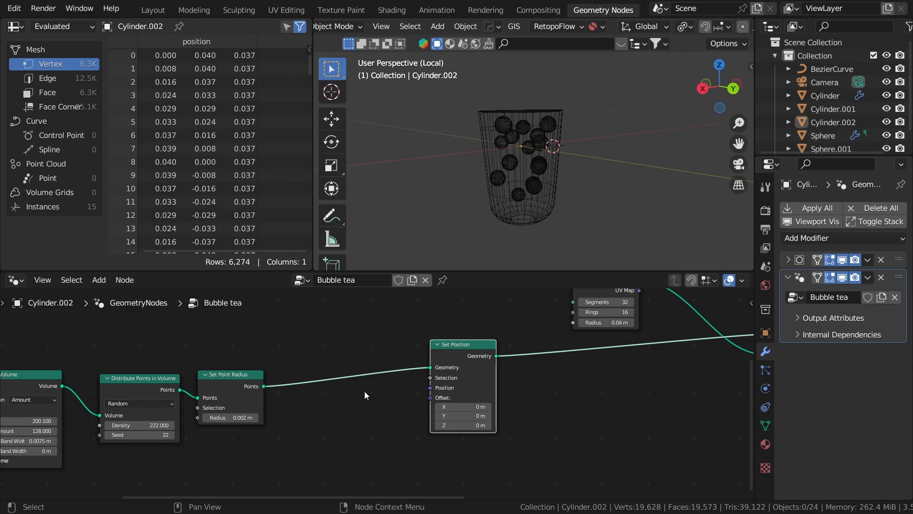
middle_drag(406, 426, 500, 476)
click(409, 324)
- Add a Combine Color node by mistake, then delete it
key(shift+a)
click(379, 205)
text(sepa)
key(Return)
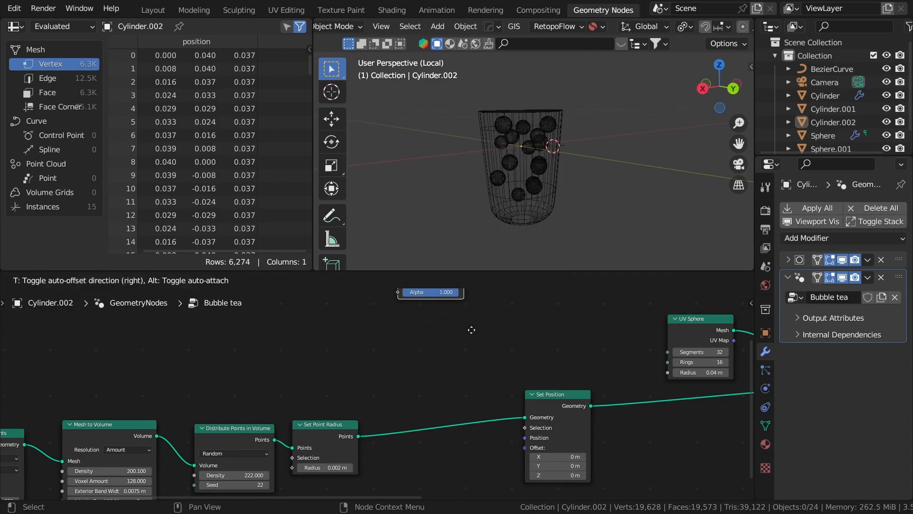
click(417, 344)
scroll(416, 343, up, 2)
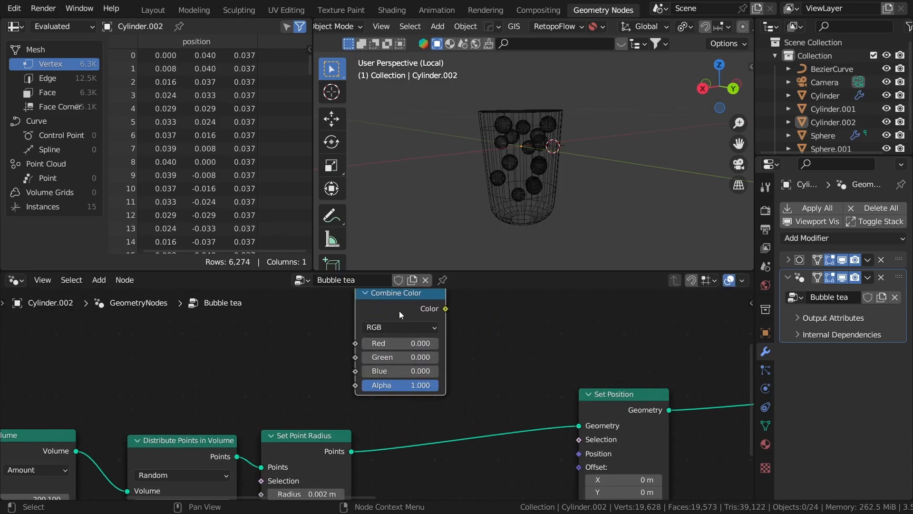
key(x)
- Add a Combine XYZ node and connect its Vector to Set Position's Offset
key(shift+a)
click(383, 215)
text(comb)
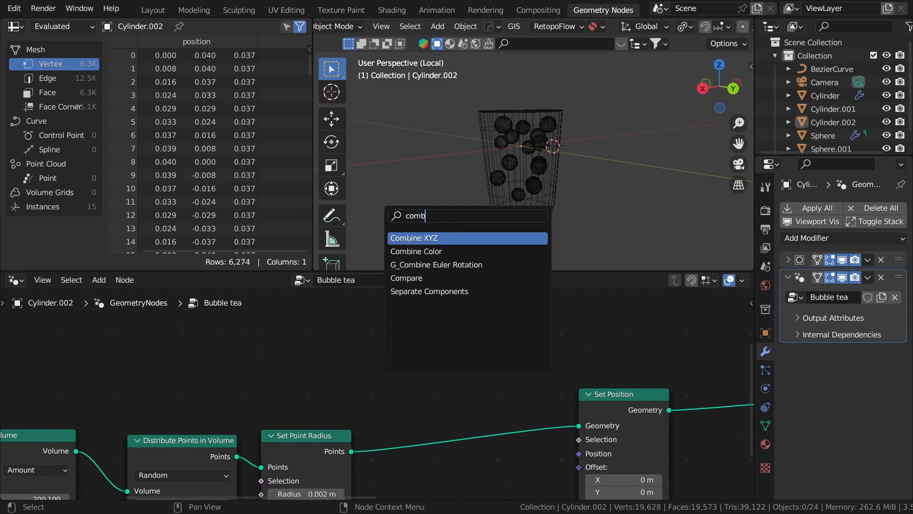
click(408, 238)
click(460, 347)
drag(462, 346, 580, 417)
drag(580, 384, 579, 386)
click(555, 405)
middle_drag(443, 329, 456, 399)
scroll(456, 399, up, 4)
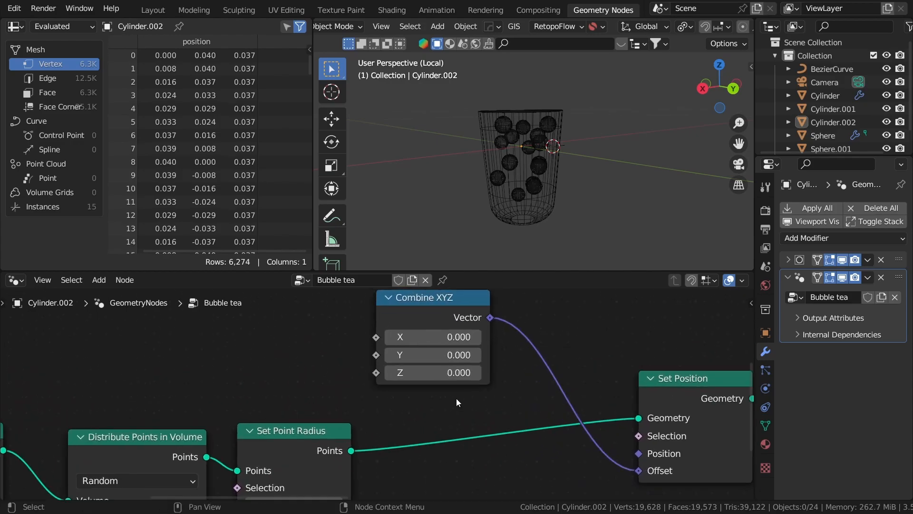
- Test the Z and Y offsets, reset both to 0, and reposition Combine XYZ
shift+drag(449, 374, 418, 372)
click(443, 371)
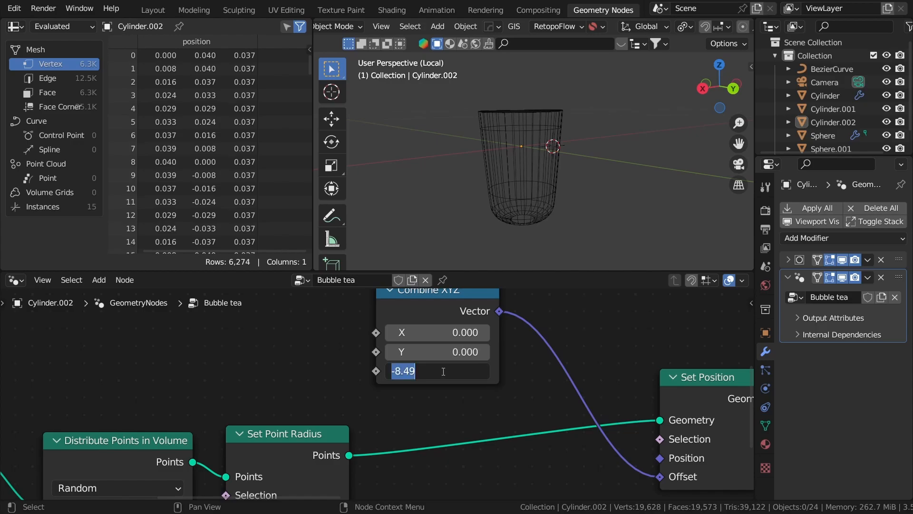
text(0)
key(Return)
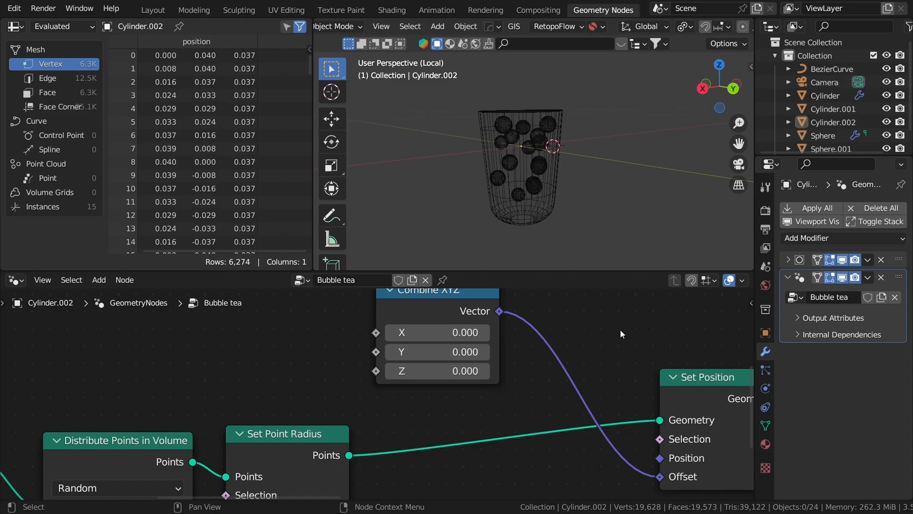
click(389, 353)
click(484, 352)
scroll(484, 356, down, 3)
drag(502, 368, 424, 314)
middle_drag(384, 326, 418, 355)
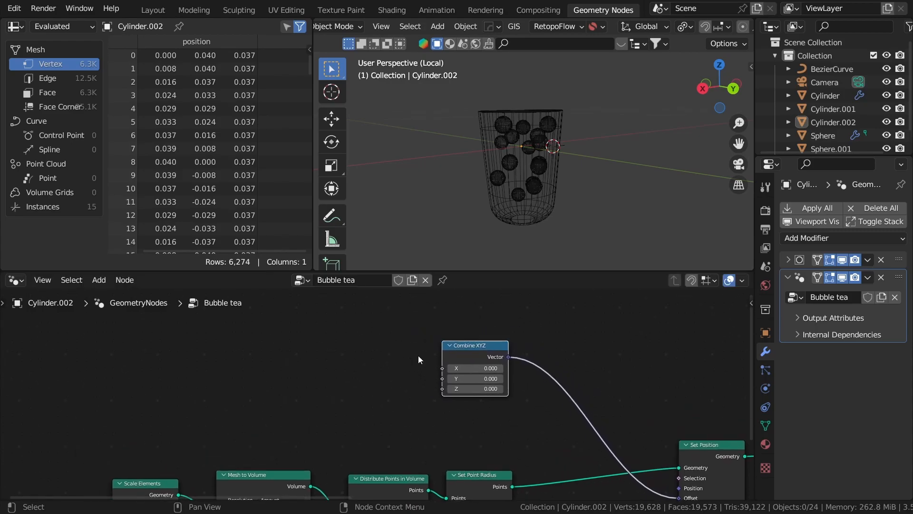
- Add a Scene Time node to the left of the tree
key(shift+a)
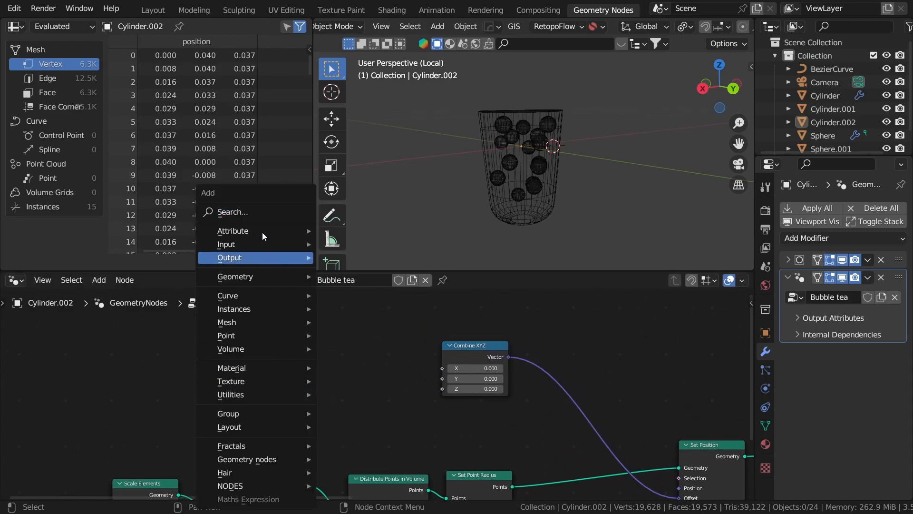
click(267, 207)
text(scen)
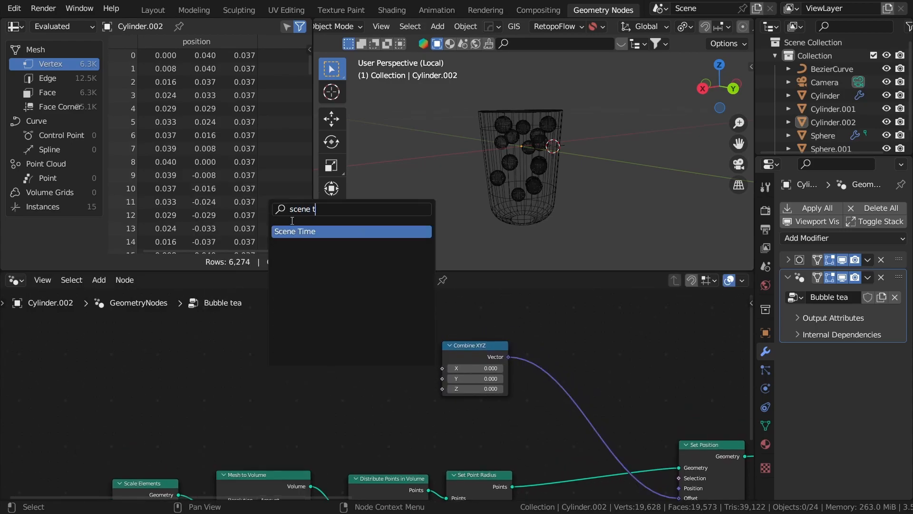
text(e t)
key(Return)
click(218, 367)
scroll(230, 341, up, 1)
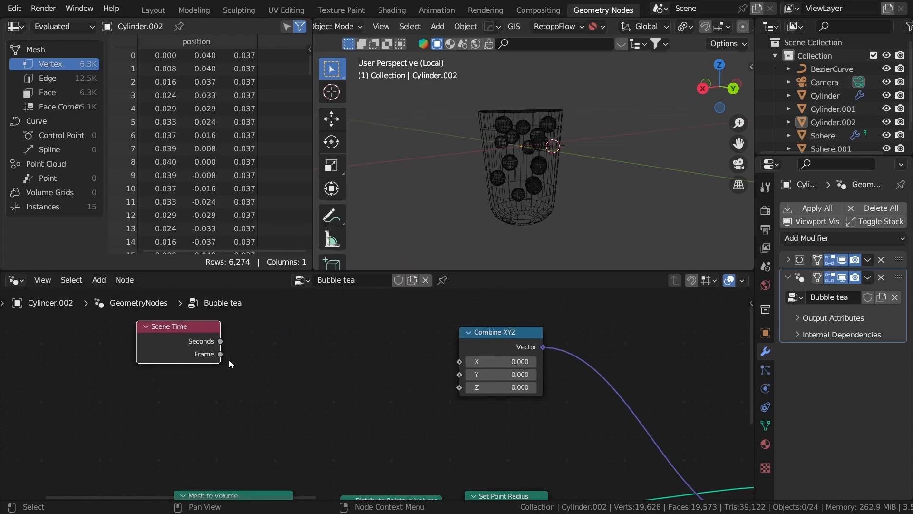
middle_drag(230, 358, 311, 361)
scroll(295, 362, up, 1)
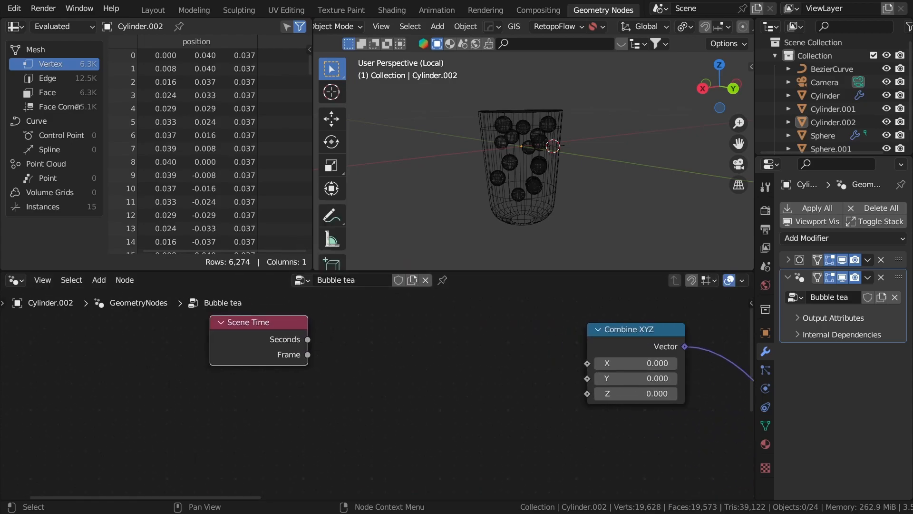
scroll(308, 358, up, 1)
scroll(304, 357, down, 3)
mouse_move(277, 346)
mouse_down()
mouse_move(191, 345)
mouse_move(281, 345)
mouse_up()
click(255, 337)
- Add a Multiply node (0.5) fed by Scene Time's Seconds
text(mul)
key(Return)
click(331, 339)
click(389, 337)
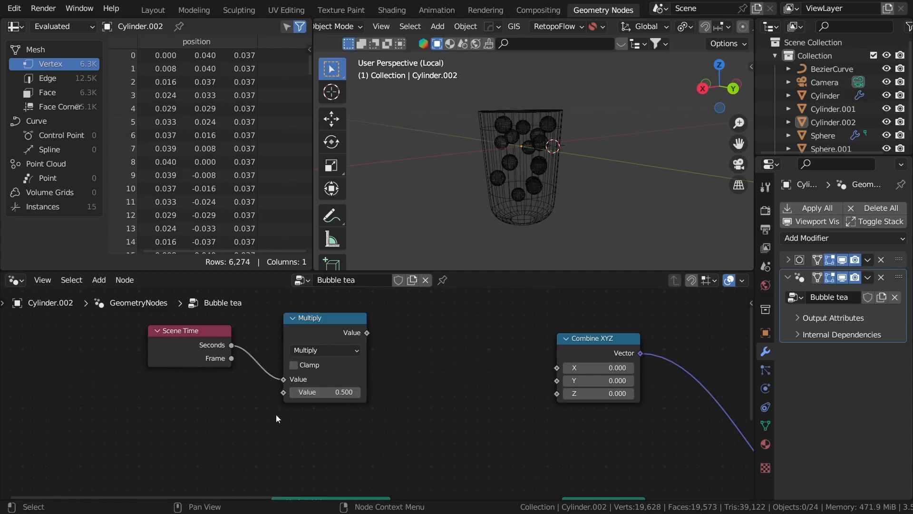
middle_drag(386, 317, 368, 327)
- Add a Sine math node after Multiply and shift the three time nodes left
drag(361, 338, 404, 339)
text(sin)
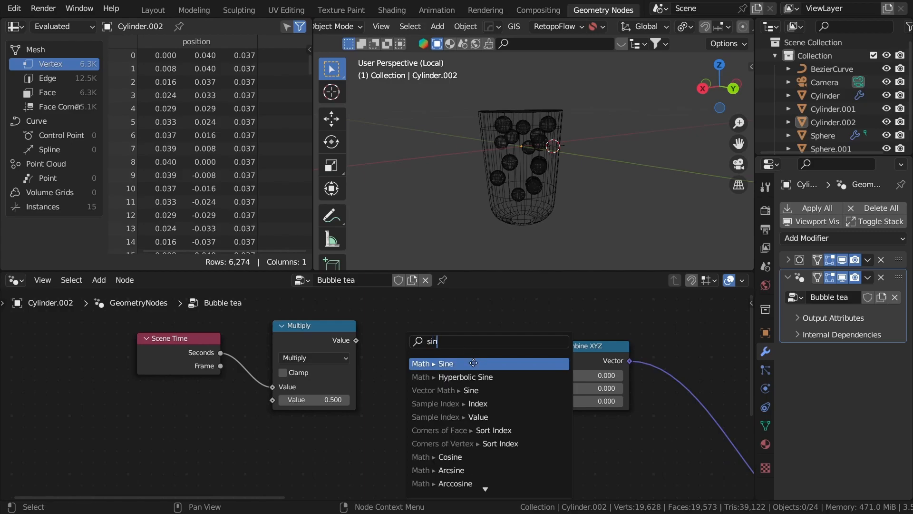
click(475, 363)
click(468, 377)
drag(420, 377, 267, 380)
click(422, 373)
scroll(286, 369, down, 2)
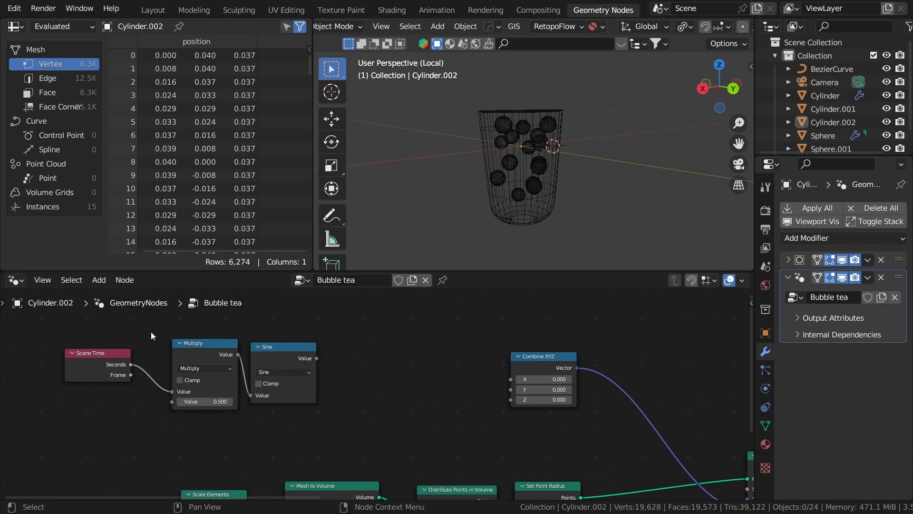
key(t)
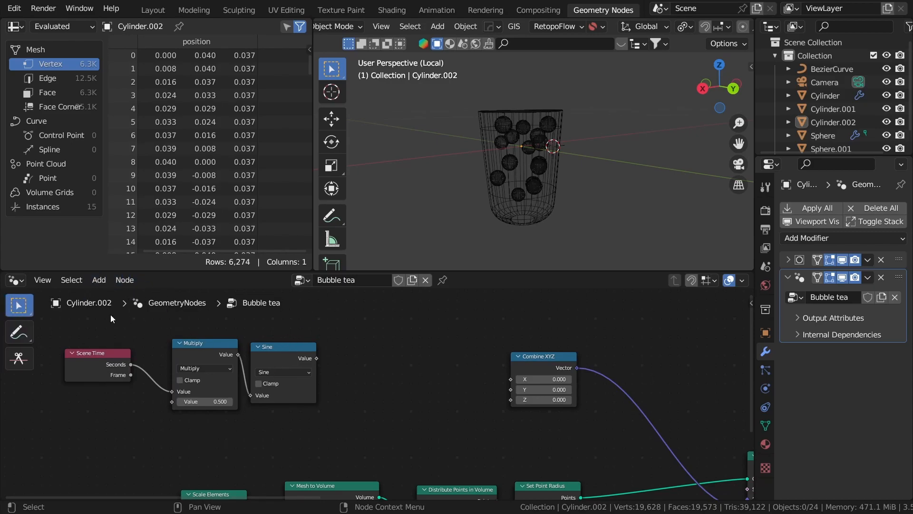
click(16, 337)
mouse_move(130, 421)
mouse_down()
mouse_move(174, 425)
mouse_move(211, 405)
mouse_up()
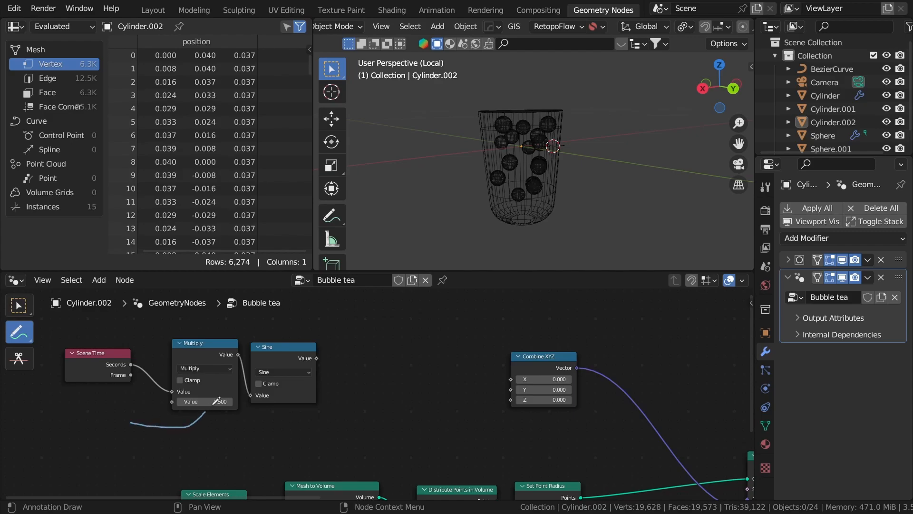
key(ctrl+z)
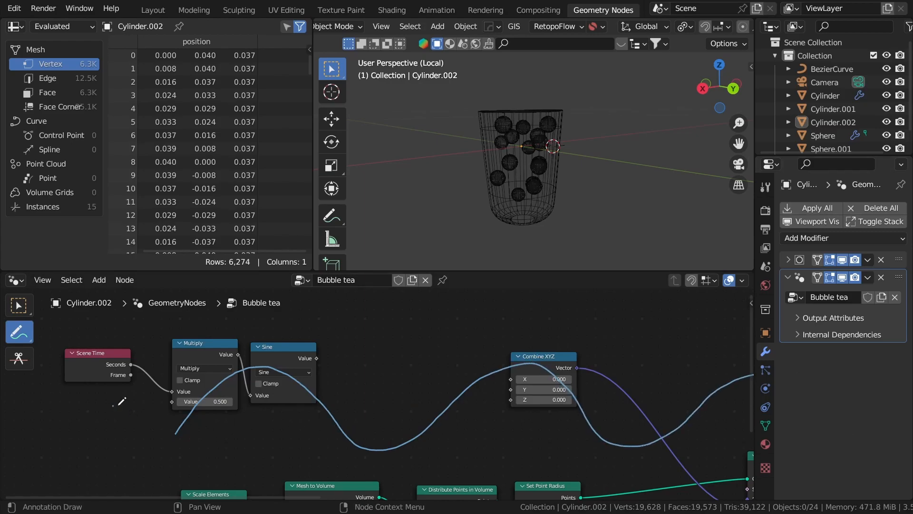
drag(388, 410, 386, 412)
drag(391, 402, 431, 412)
key(shift+a)
key(Escape)
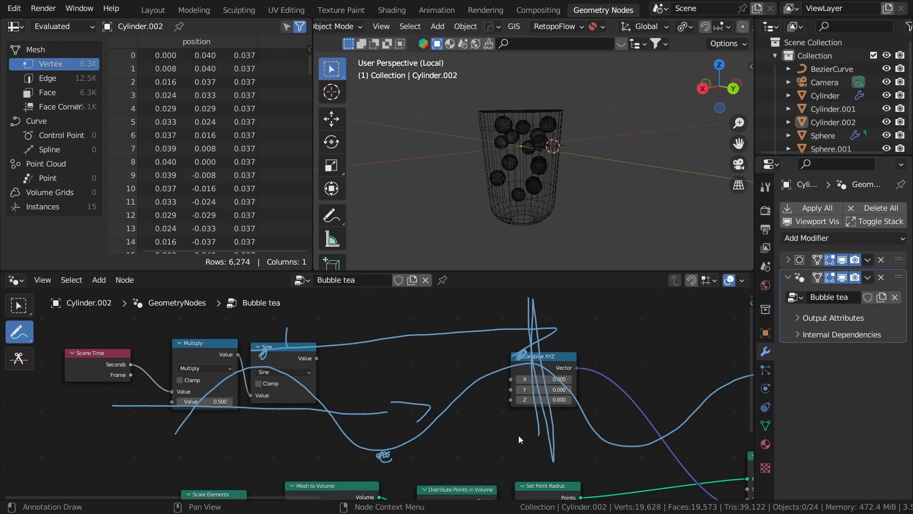
click(288, 371)
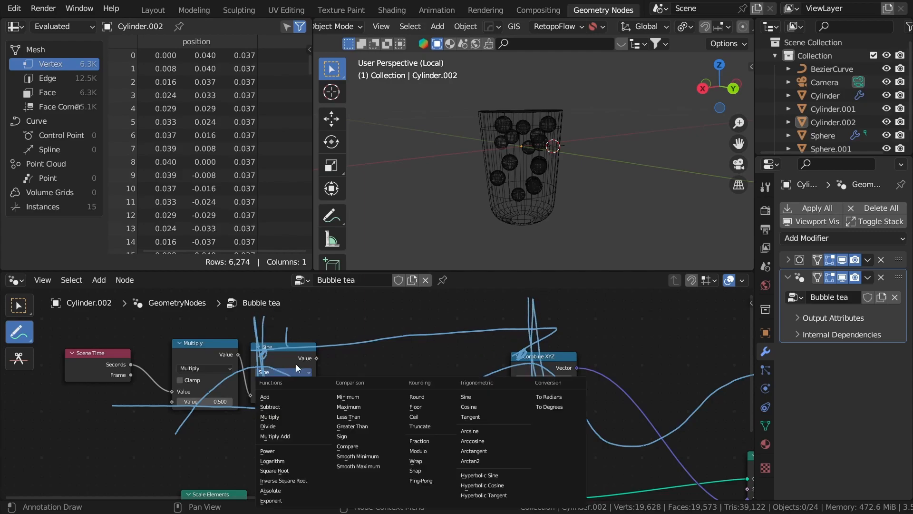
click(466, 398)
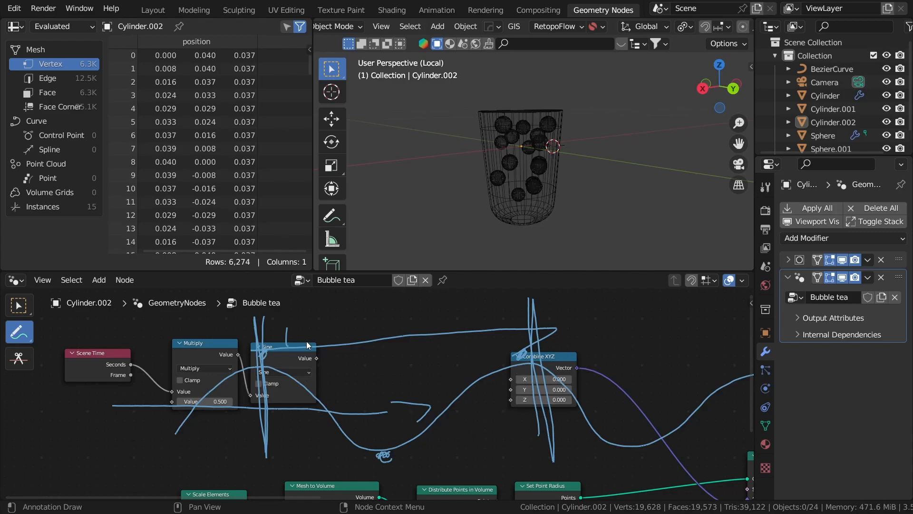
key(ctrl+z)
key(ctrl+z)
key(ctrl+z)
key(ctrl+z)
key(ctrl+z)
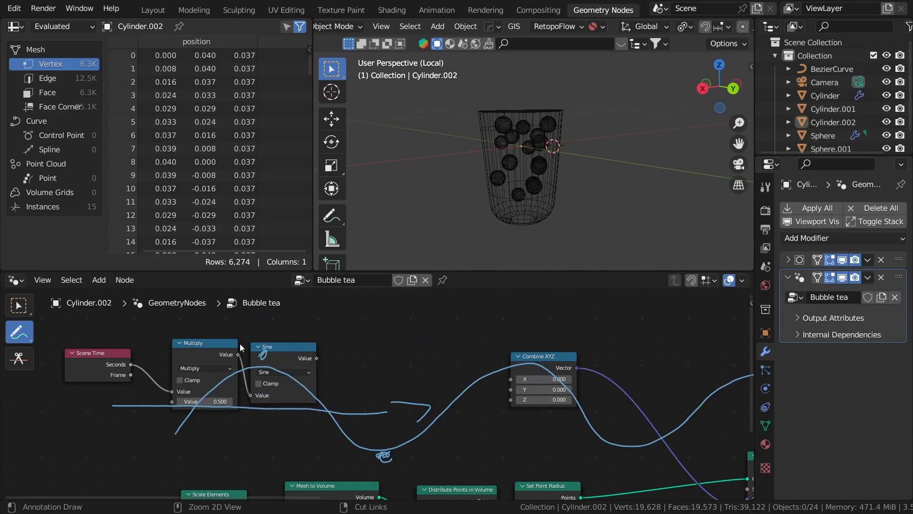
key(ctrl+z)
key(ctrl+z)
key(ctrl+z)
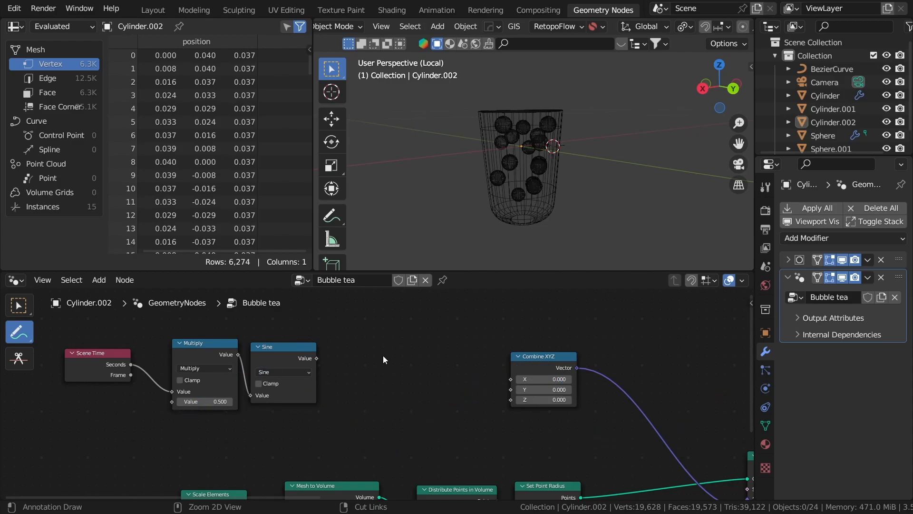
click(19, 305)
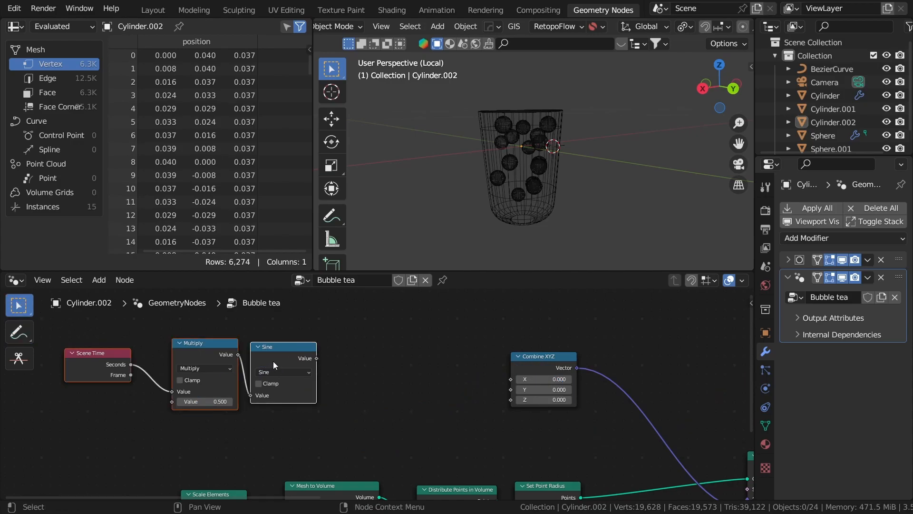
- Connect the Sine output to Combine XYZ's Z input
key(t)
click(338, 369)
scroll(345, 369, up, 1)
drag(307, 352, 535, 470)
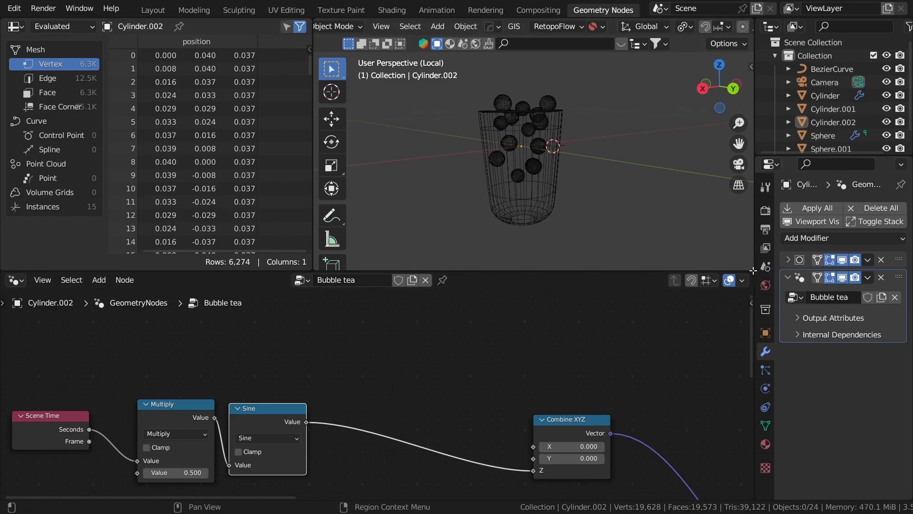
- Split off a Timeline area below the 3D viewport and play the animation
drag(753, 261, 384, 240)
scroll(356, 237, up, 3)
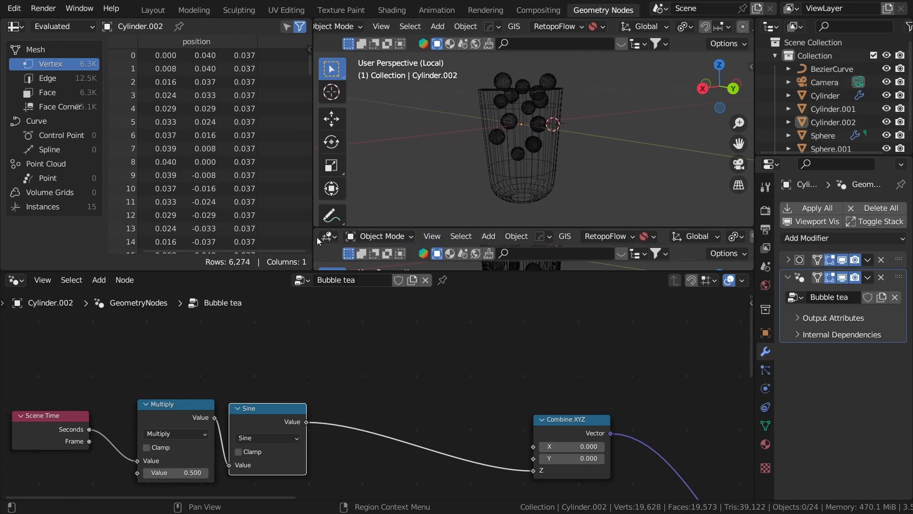
click(328, 237)
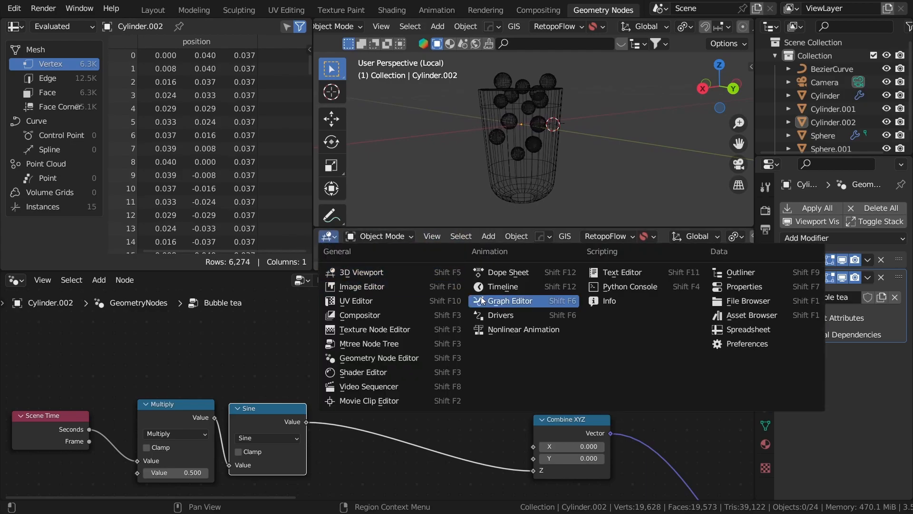
click(522, 285)
drag(573, 227, 571, 261)
click(582, 262)
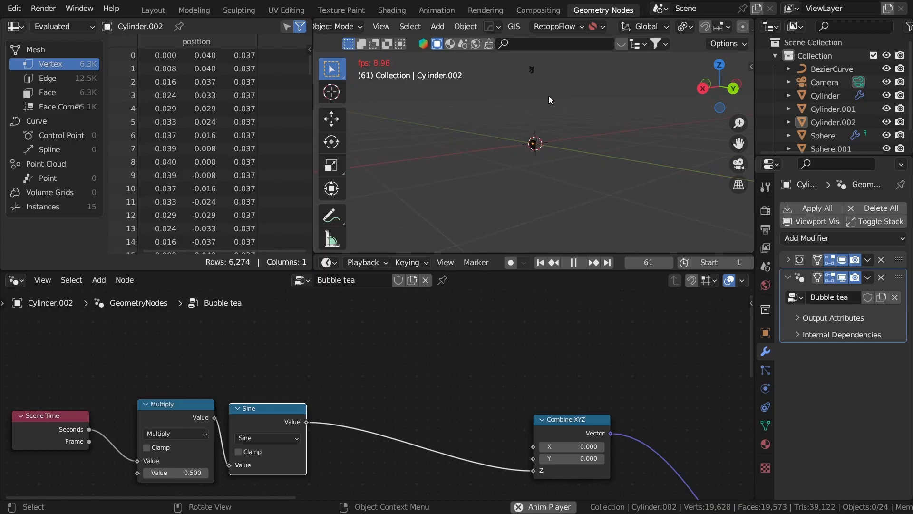
- Stop playback, duplicate the Multiply onto the Sine–Combine XYZ link, and set it to 0.100
key(space)
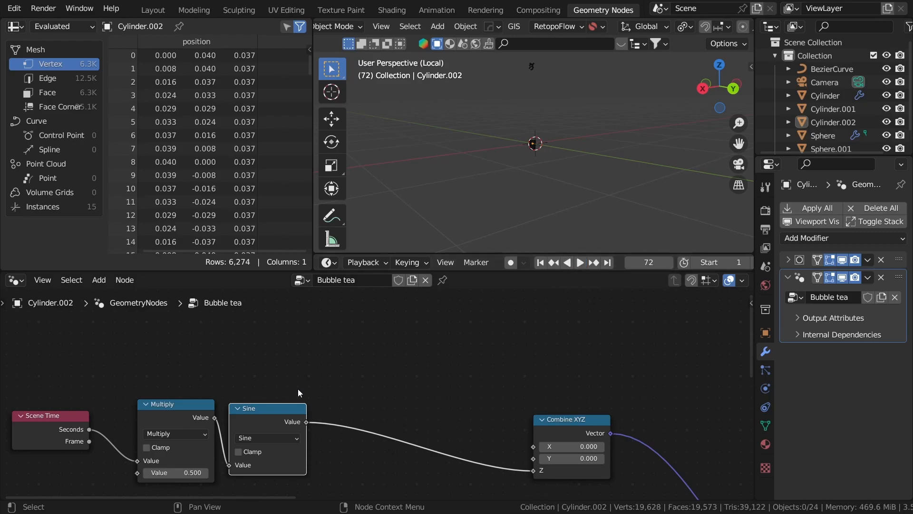
middle_drag(297, 391, 335, 361)
scroll(343, 359, up, 1)
key(shift+Left)
click(368, 386)
click(185, 399)
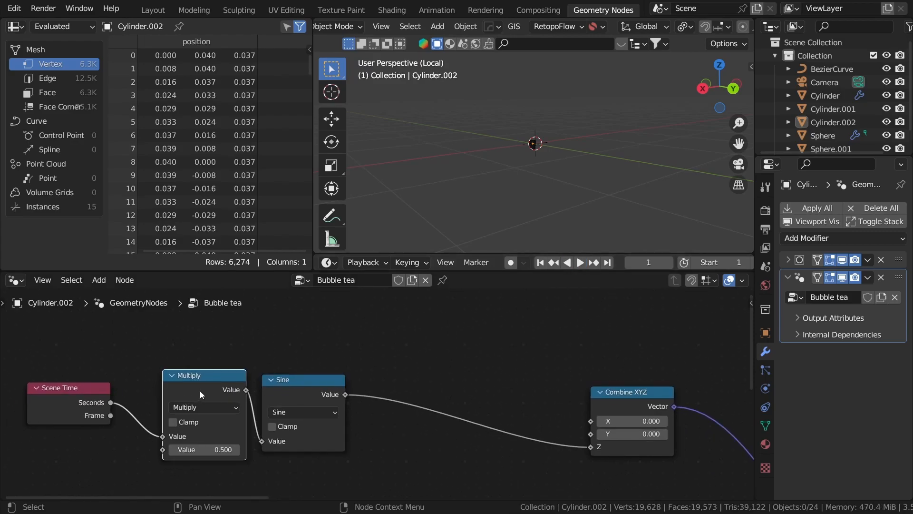
key(shift+d)
click(426, 379)
middle_drag(425, 379, 398, 356)
scroll(356, 407, up, 2)
scroll(342, 362, up, 1)
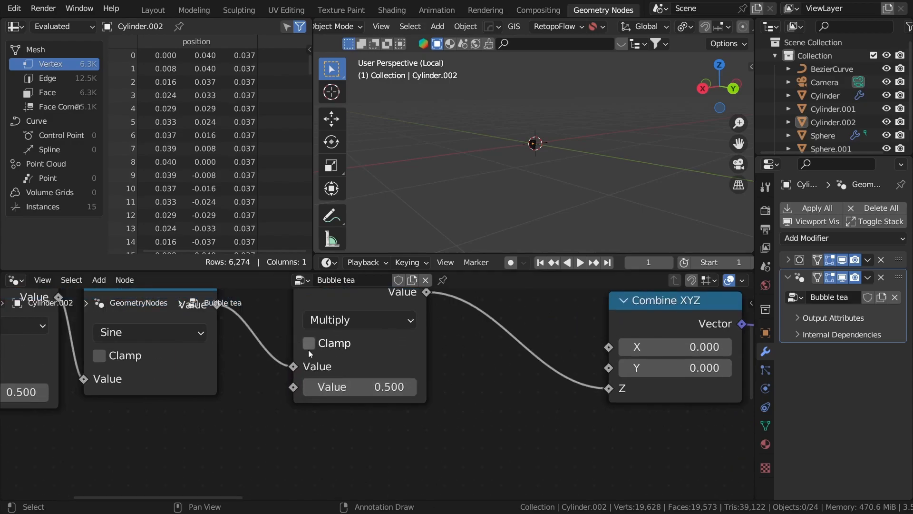
click(307, 387)
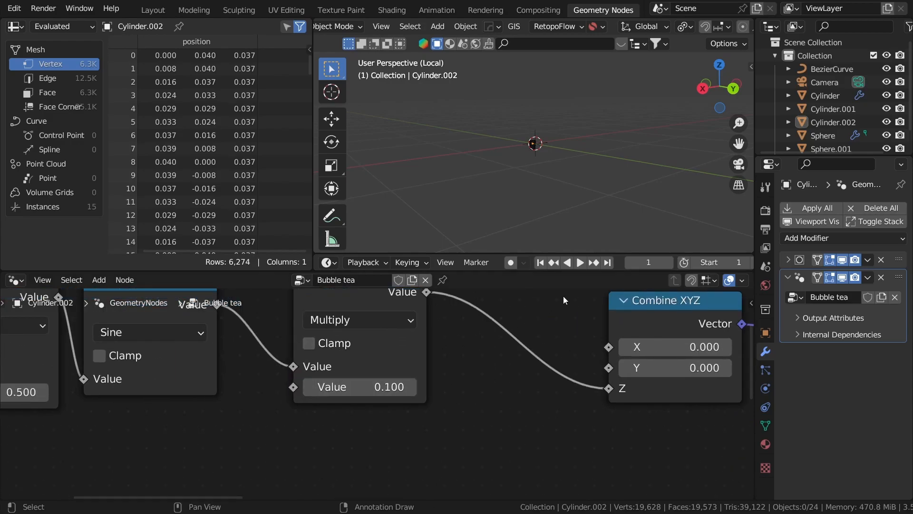
- Play the animation to watch the pearls bob with the 0.100 scaling
click(581, 262)
scroll(553, 164, up, 5)
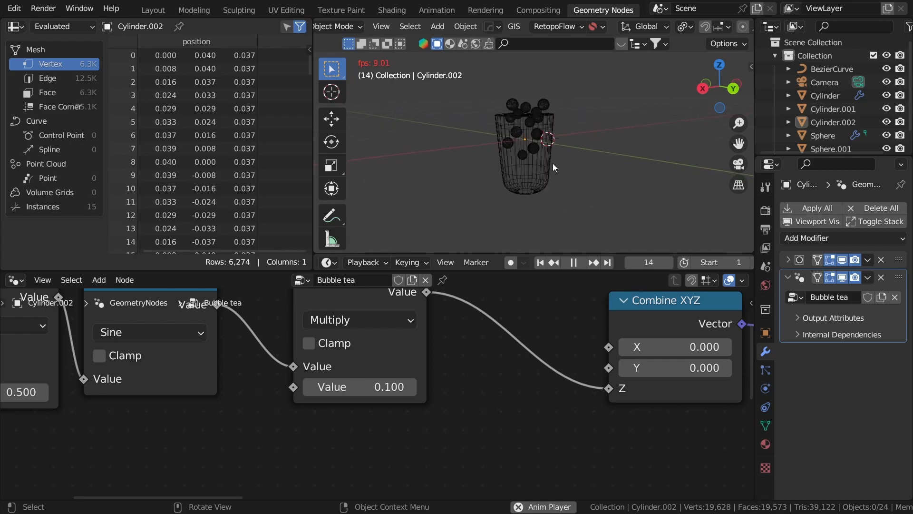
scroll(558, 142, up, 1)
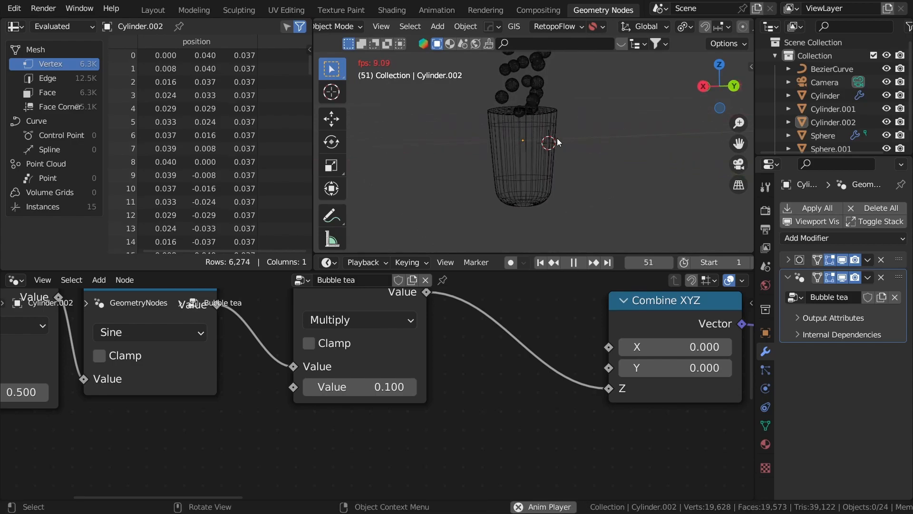
scroll(355, 382, down, 1)
middle_drag(219, 410, 501, 390)
- Try 1, 12 and 2 on the first Multiply, settling on 1.800
click(358, 373)
text(1)
key(Return)
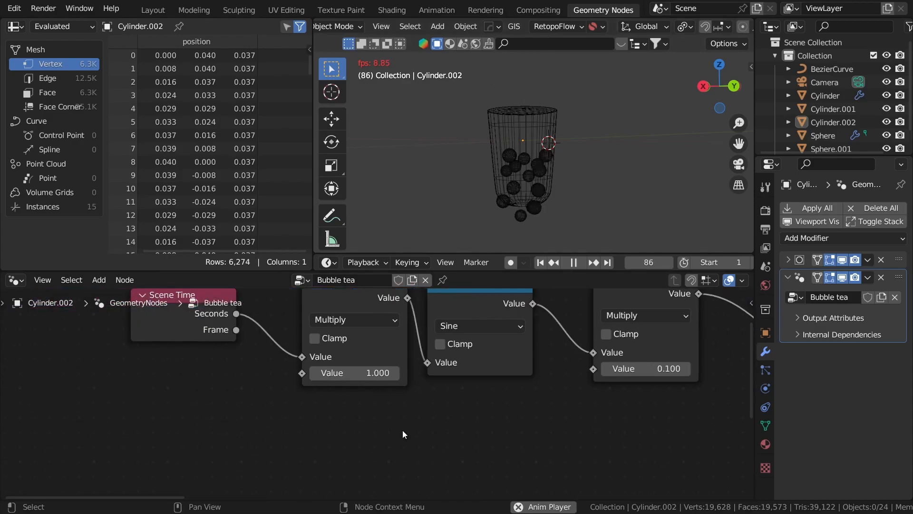
click(367, 379)
text(12)
key(Return)
click(355, 373)
text(2)
key(Return)
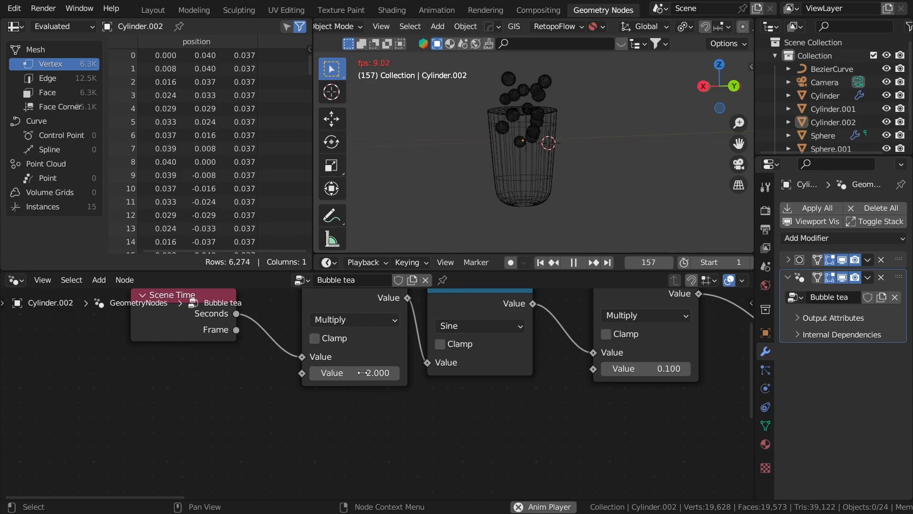
click(315, 374)
click(314, 374)
- Pan the node graph over to Combine XYZ and stop playback
middle_drag(361, 339, 347, 371)
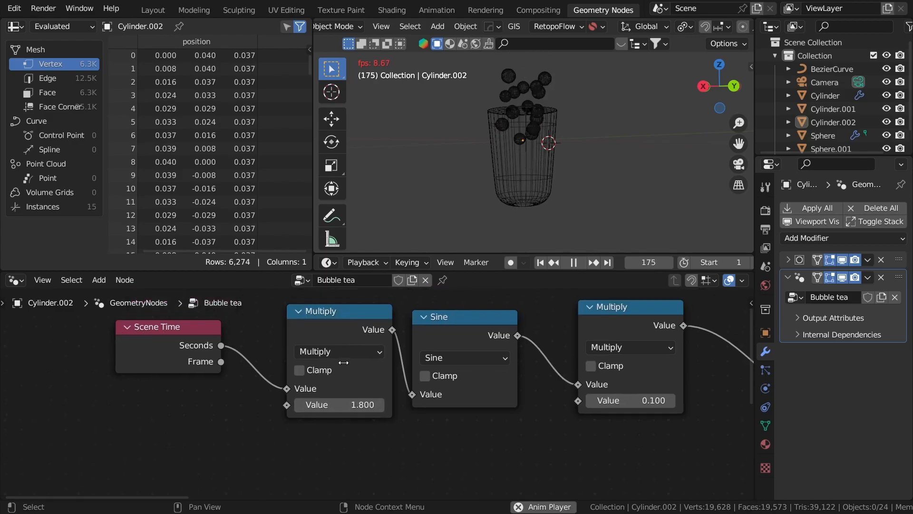
scroll(387, 350, down, 1)
middle_drag(417, 380, 301, 387)
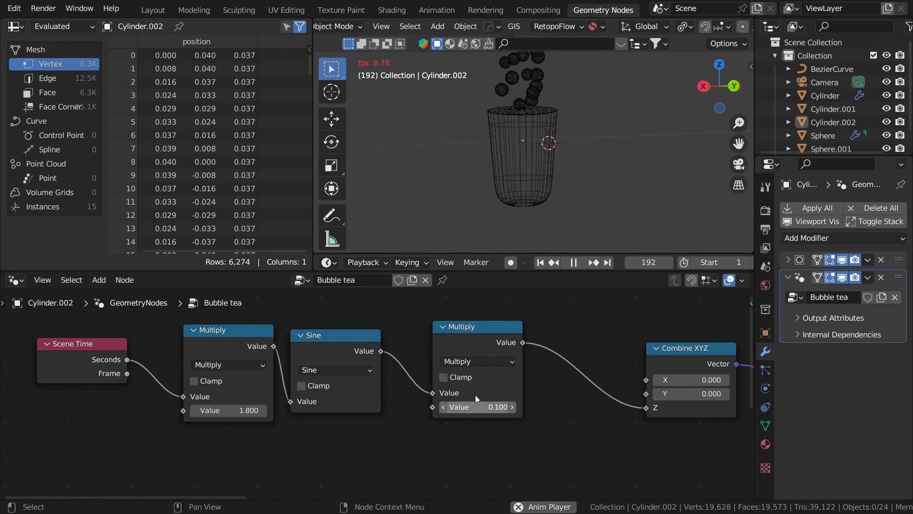
scroll(580, 364, down, 1)
middle_drag(510, 367, 412, 365)
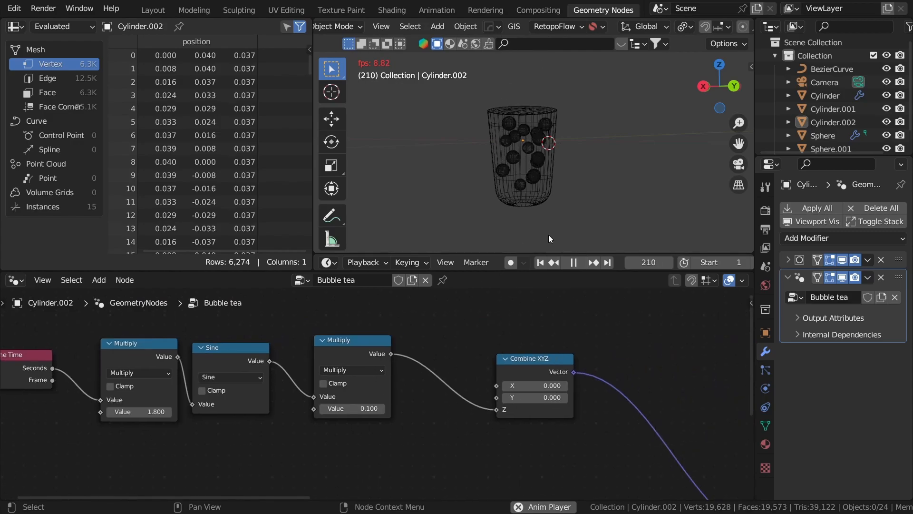
key(space)
scroll(474, 355, up, 2)
- Change the second Multiply to 0.03 and preview playback, stopping at frame 20
double_click(482, 403)
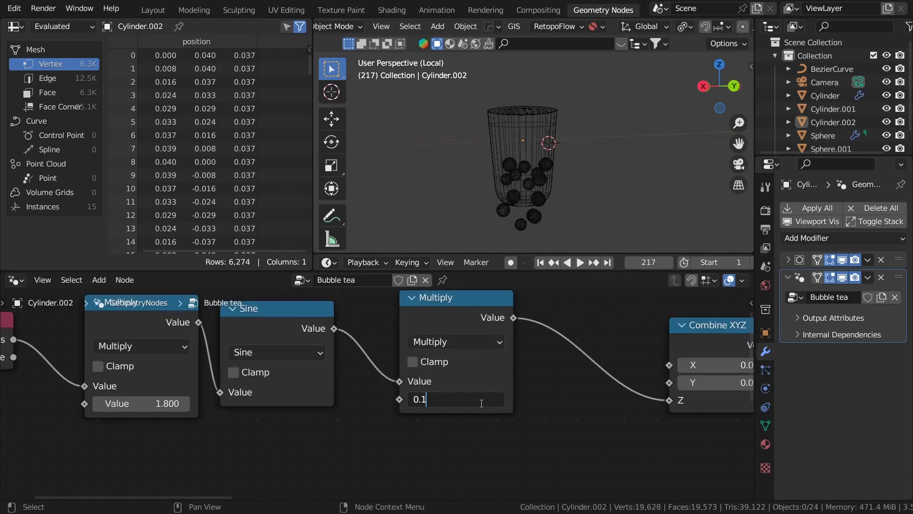
text(0.03)
key(Return)
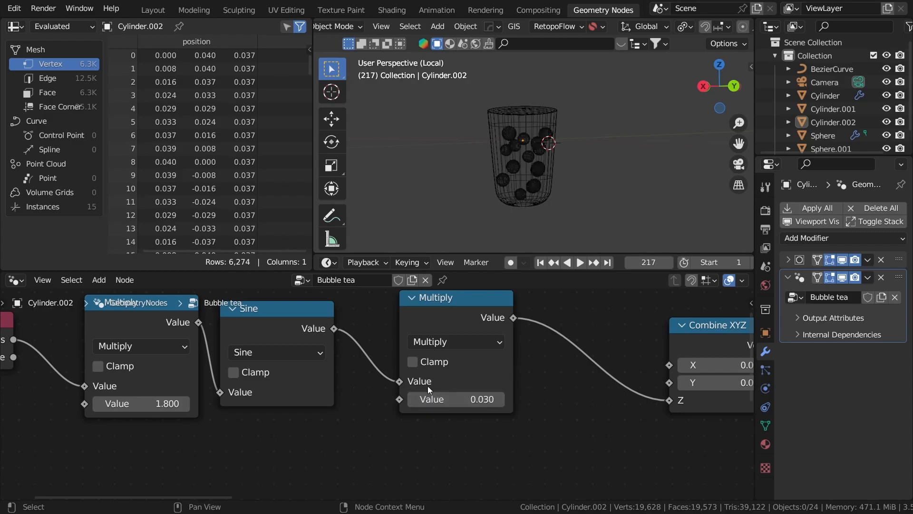
click(580, 263)
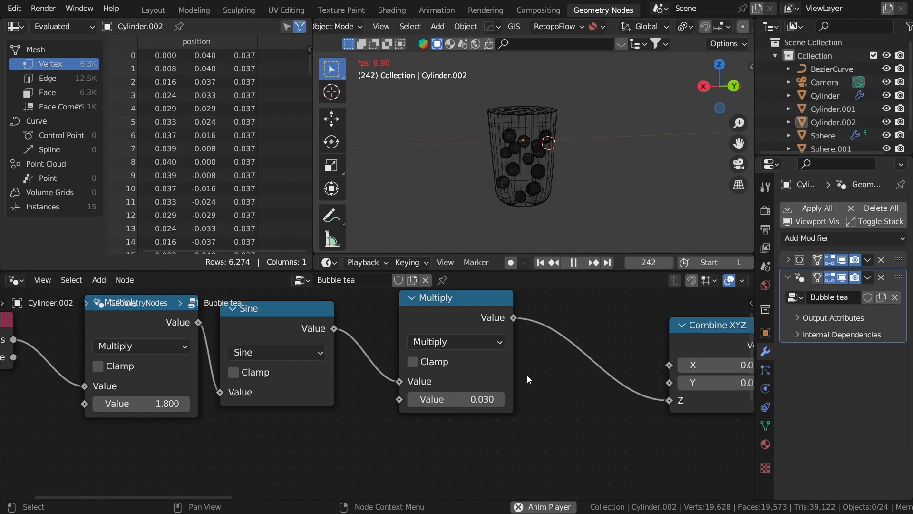
scroll(527, 375, down, 2)
middle_drag(587, 360, 519, 381)
scroll(521, 380, down, 3)
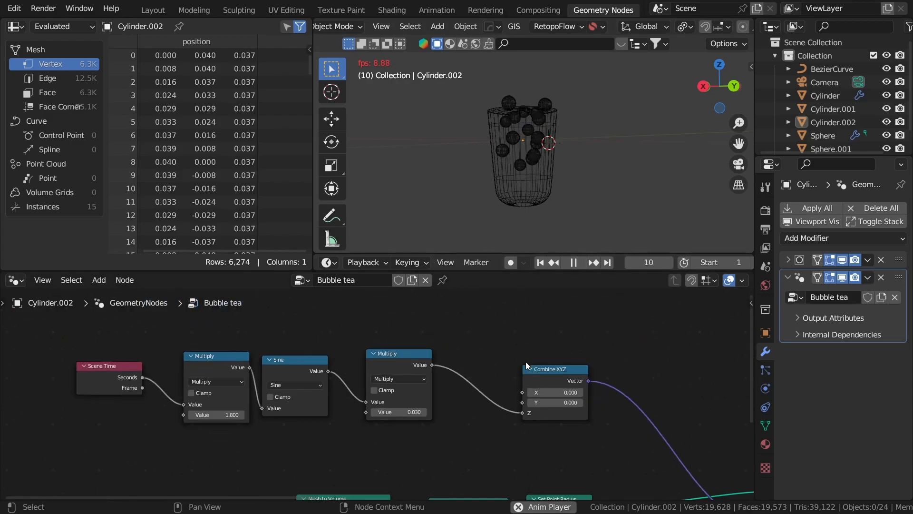
click(574, 263)
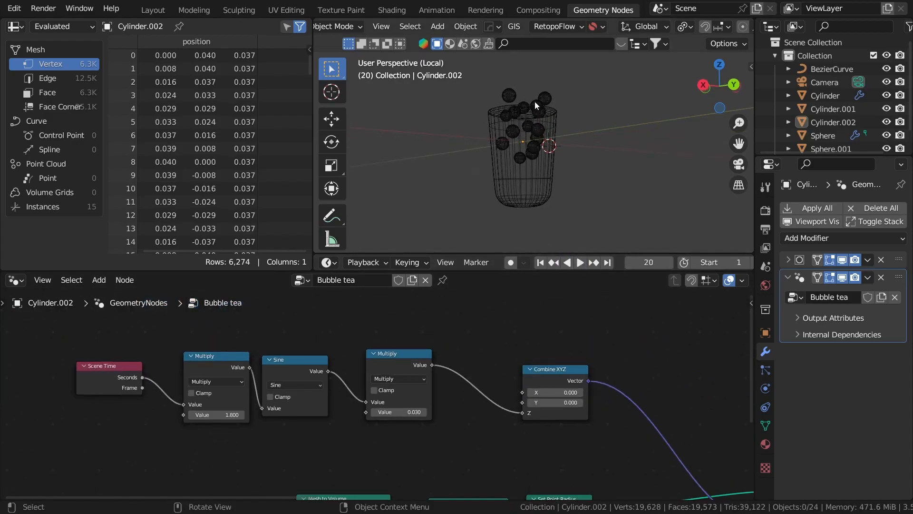
- Orbit around the cup and box-select the math nodes
middle_drag(543, 124, 510, 98)
scroll(527, 133, up, 2)
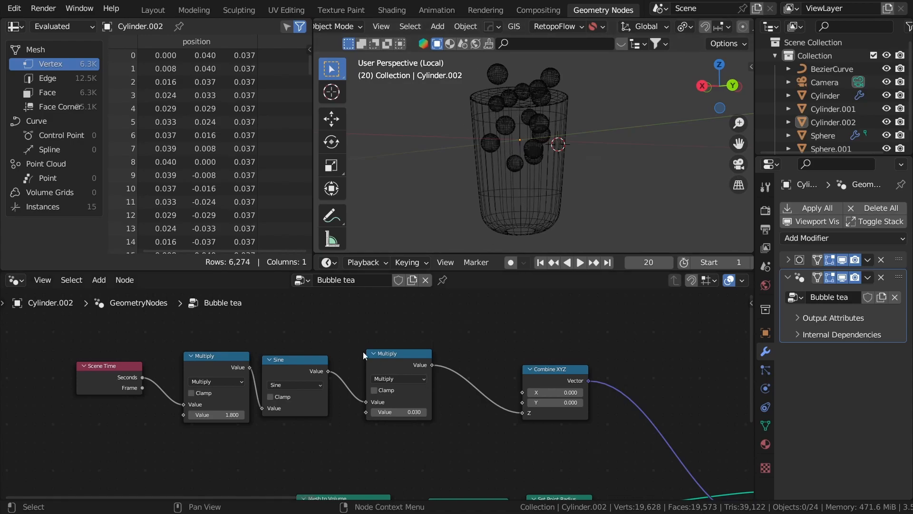
middle_drag(381, 373, 507, 371)
scroll(507, 371, down, 1)
drag(572, 433, 211, 365)
- Shift the time-driven chain and insert a duplicated Multiply before Combine XYZ
key(g)
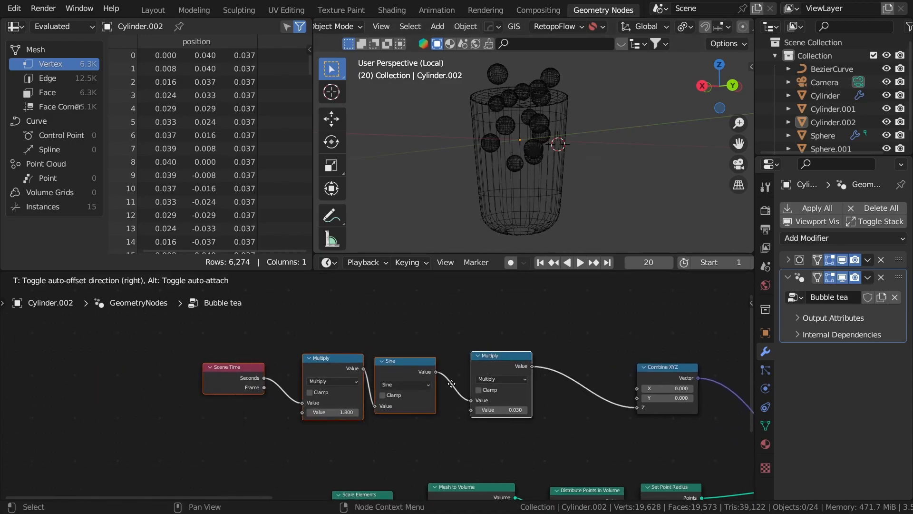
click(423, 389)
click(447, 403)
scroll(381, 395, up, 3)
click(383, 379)
key(shift+d)
click(544, 373)
click(392, 318)
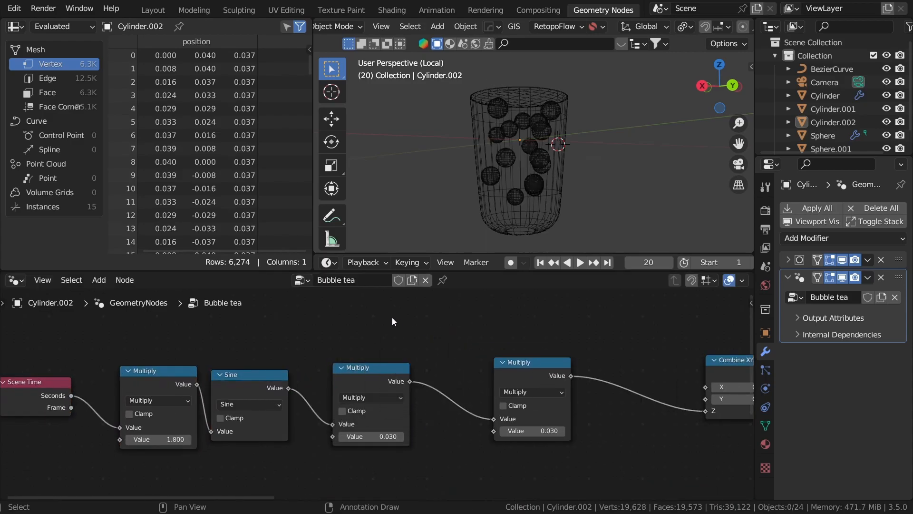
middle_drag(522, 348, 574, 383)
drag(594, 394, 591, 375)
click(591, 376)
scroll(472, 392, down, 2)
- Add a Noise Texture and wire its Fac into the new Multiply's second Value
key(shift+a)
click(436, 211)
text(no)
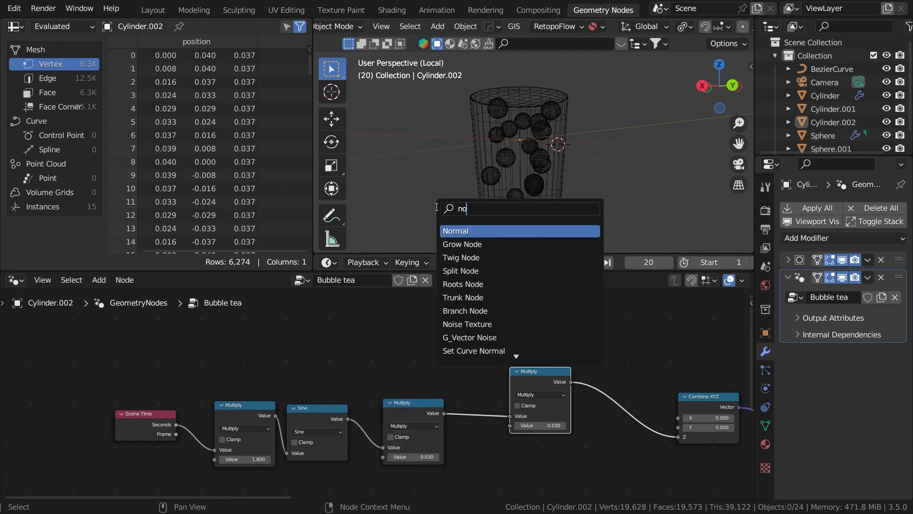
text(is)
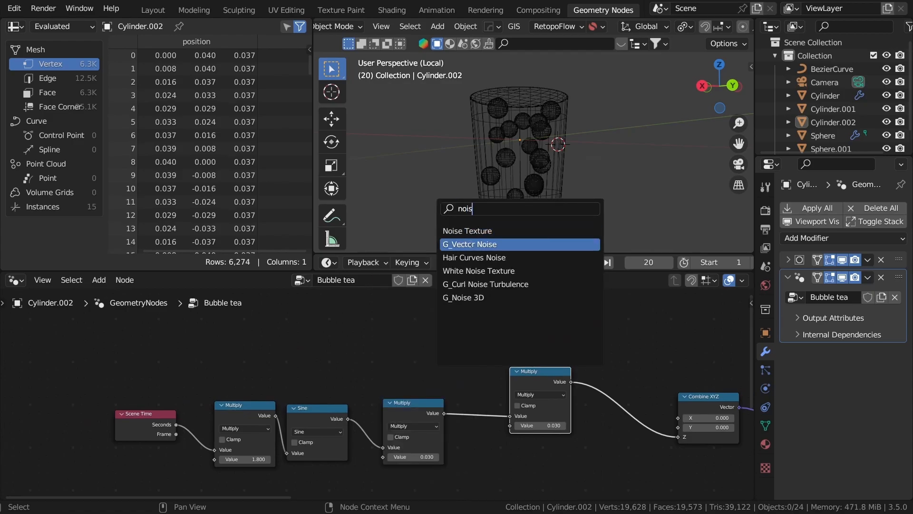
click(436, 244)
click(297, 324)
scroll(448, 440, up, 2)
middle_drag(447, 428, 473, 493)
drag(266, 329, 549, 410)
middle_drag(498, 392, 490, 412)
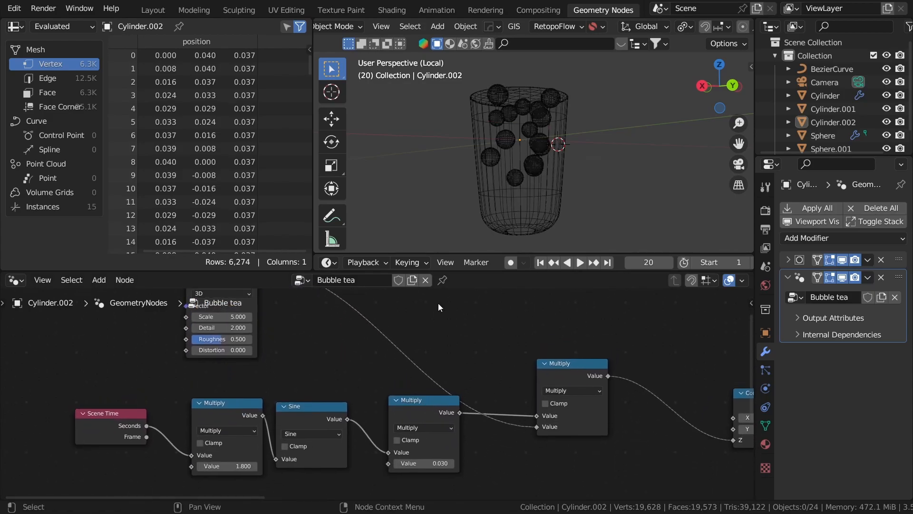
- Play the animation and move the Noise Texture node further left
click(585, 265)
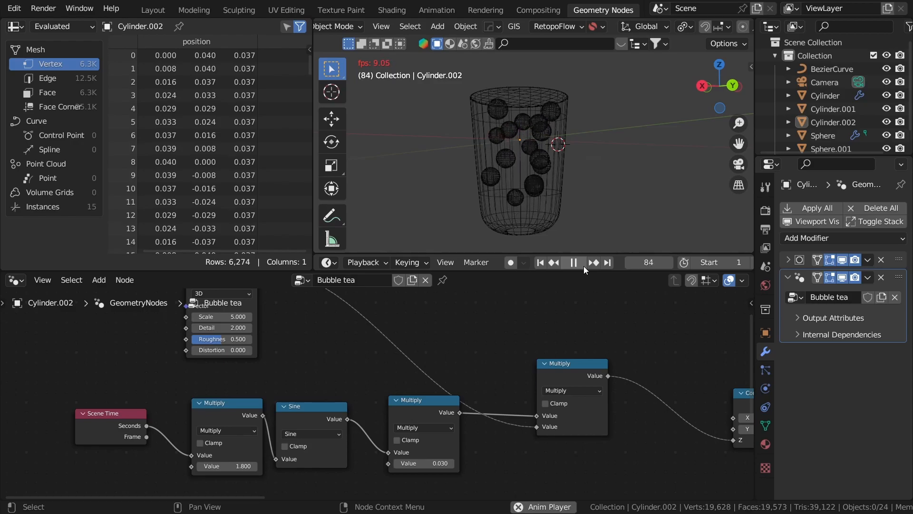
middle_drag(320, 311, 461, 383)
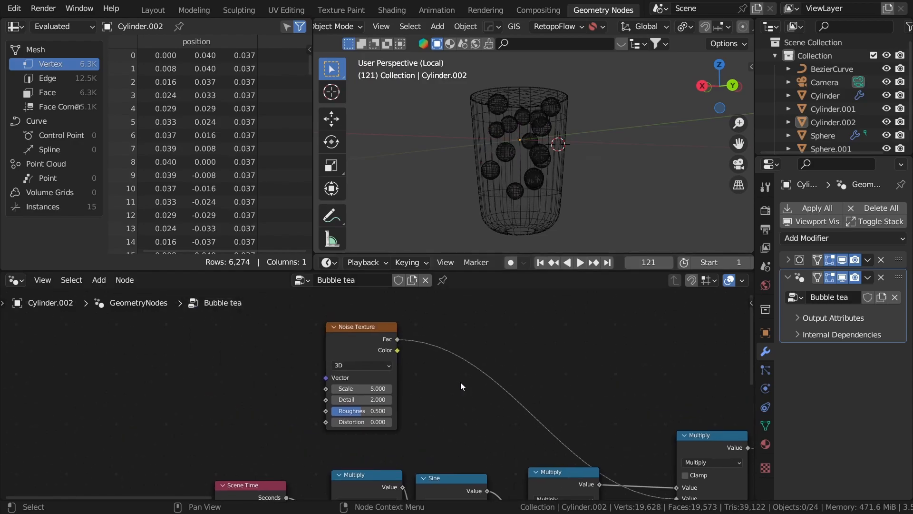
drag(356, 333, 246, 333)
- Add a Map Range from the noise Fac and connect its Result to the Multiply
key(shift+a)
click(368, 209)
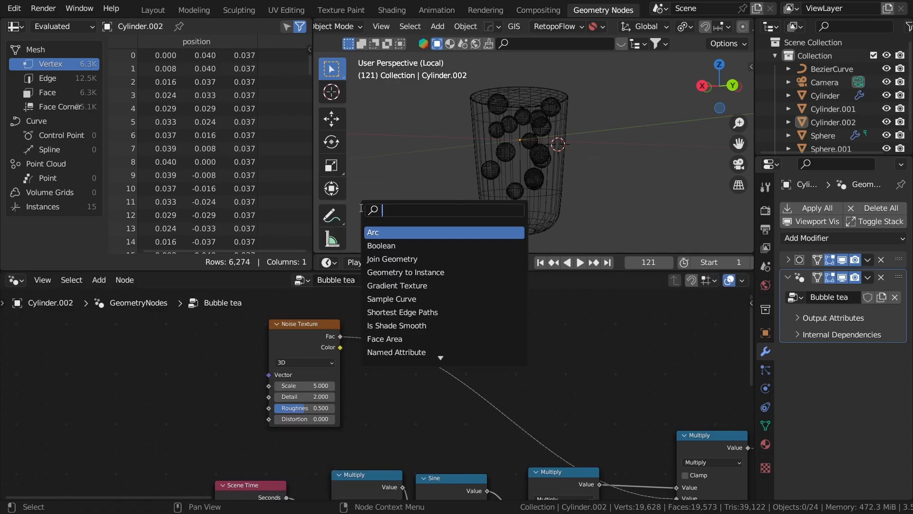
drag(340, 336, 382, 356)
text(map r)
key(Return)
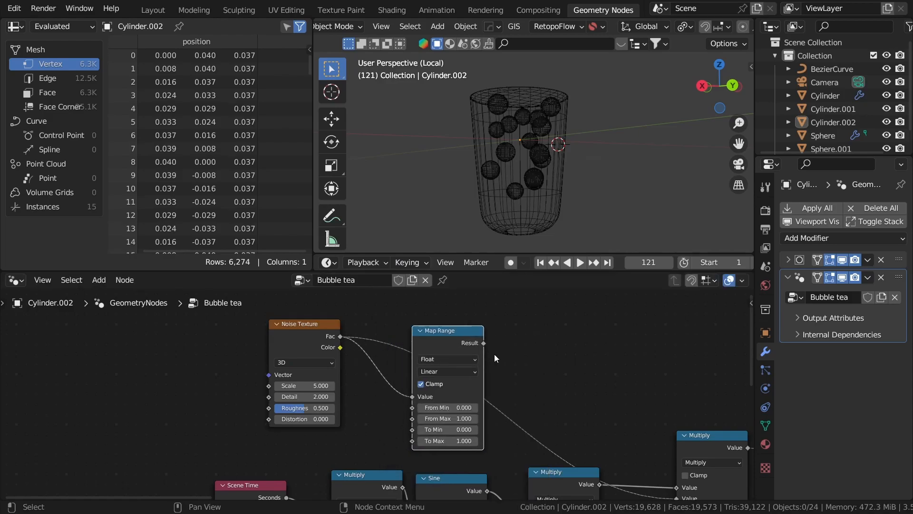
drag(483, 345, 672, 334)
middle_drag(480, 315, 504, 444)
- Set the Map Range To Min to -0.5 and To Max to 0.5
scroll(503, 444, up, 2)
click(484, 386)
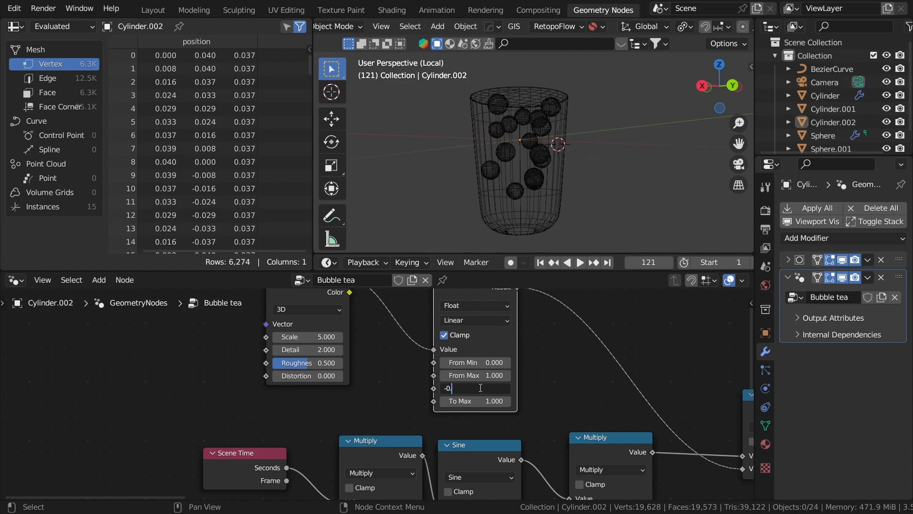
text(-0.5)
key(Tab)
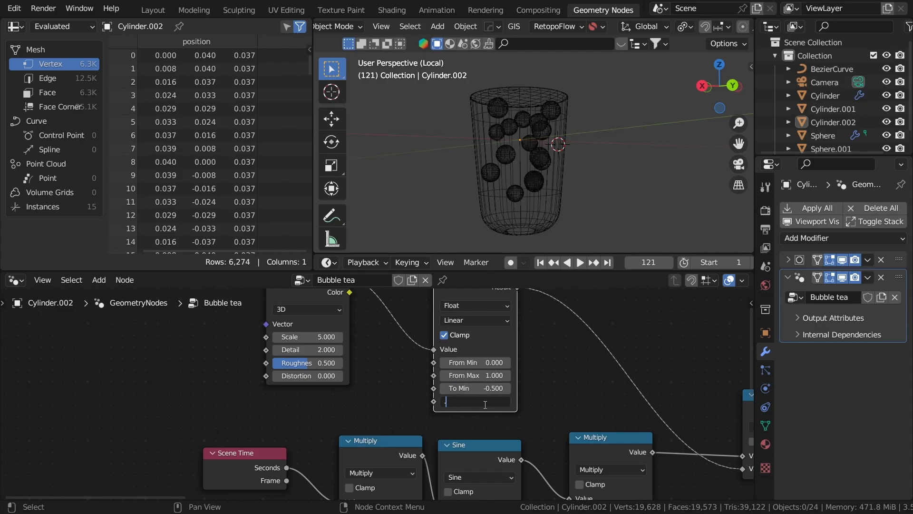
text(.5)
key(Return)
- Sketch an annotation arrow beside the cup
middle_drag(550, 387, 419, 447)
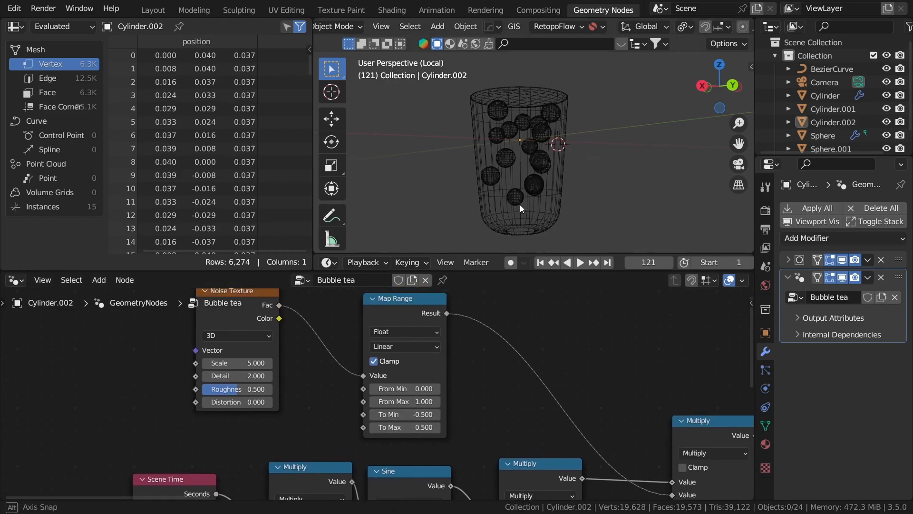
middle_drag(521, 205, 509, 206)
click(343, 212)
middle_drag(552, 127, 567, 139)
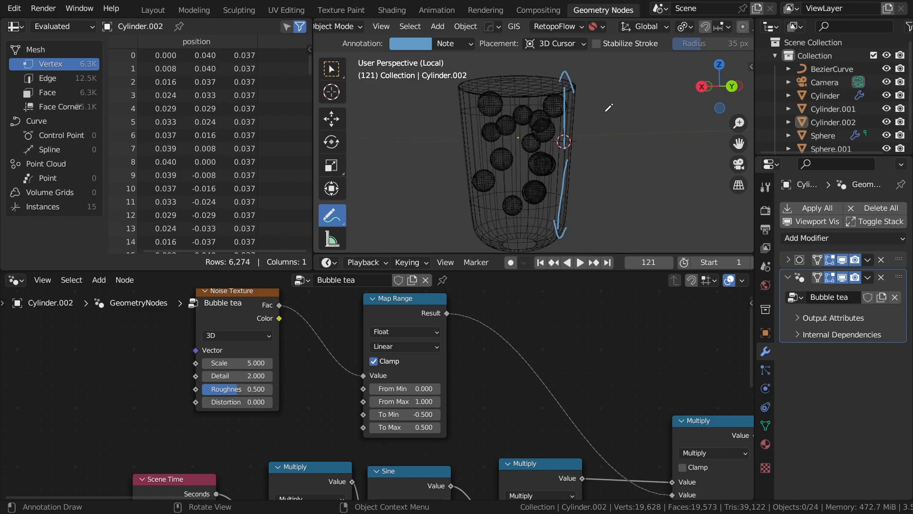
- Undo the annotation, return to box select, and play the animation while orbiting the cup
key(ctrl+z)
key(ctrl+z)
key(ctrl+z)
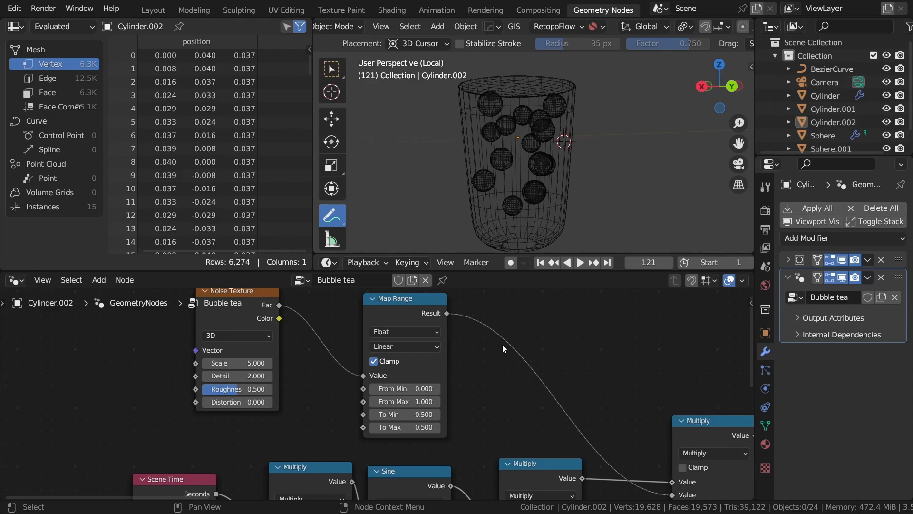
scroll(489, 330, down, 2)
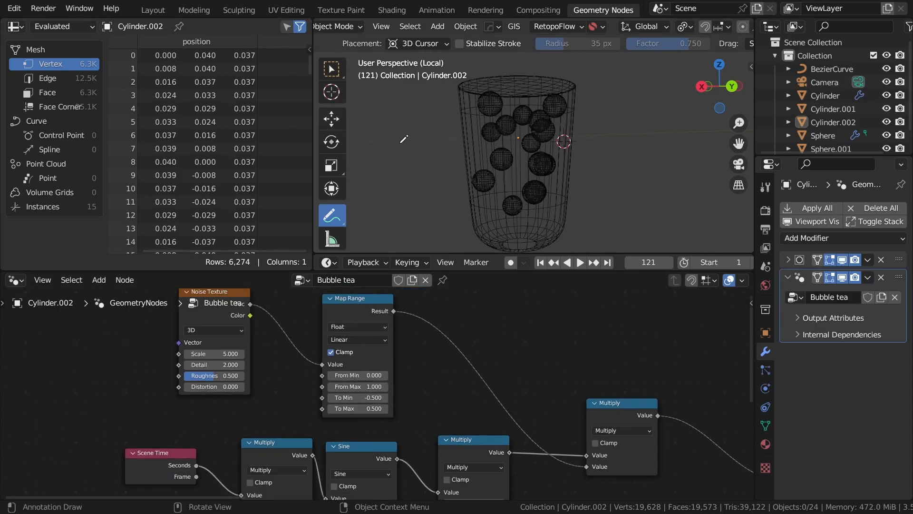
key(w)
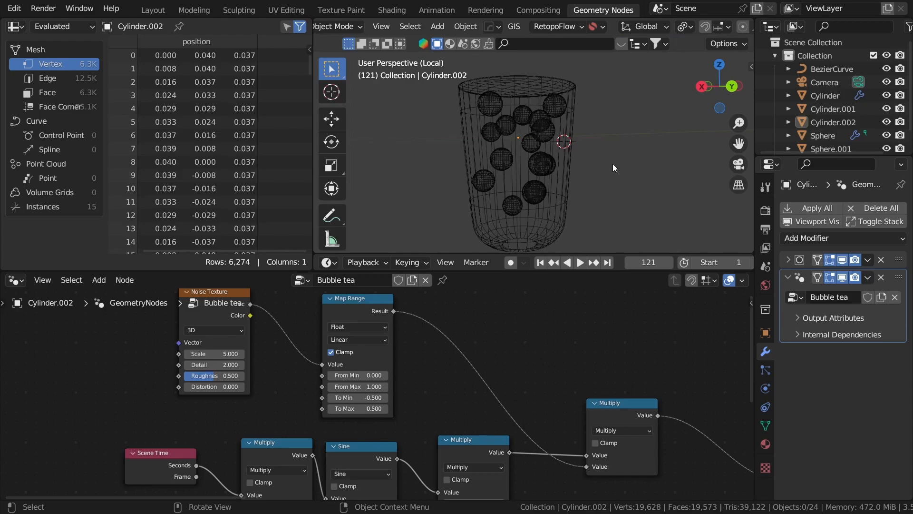
click(580, 262)
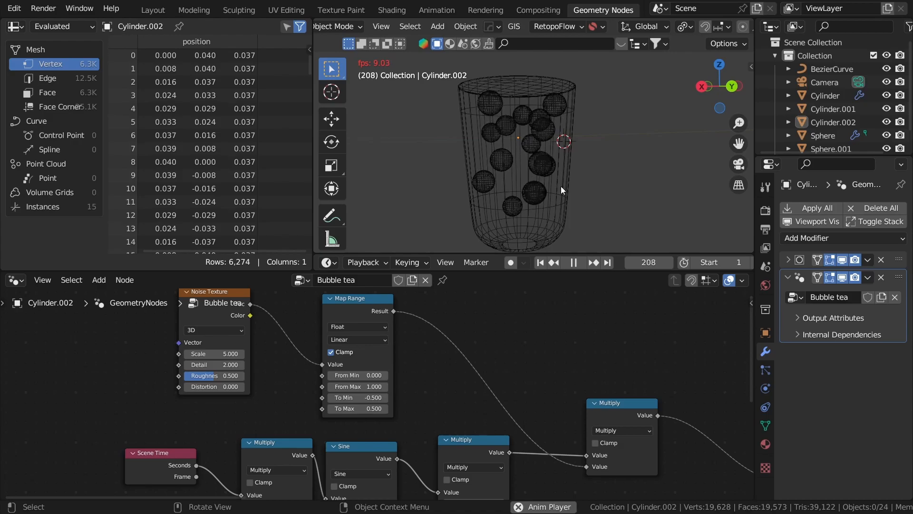
middle_drag(560, 186, 539, 211)
- Raise the sine amplitude Multiply from 0.030 to 0.040
scroll(515, 378, down, 1)
middle_drag(557, 468, 532, 351)
scroll(489, 358, up, 2)
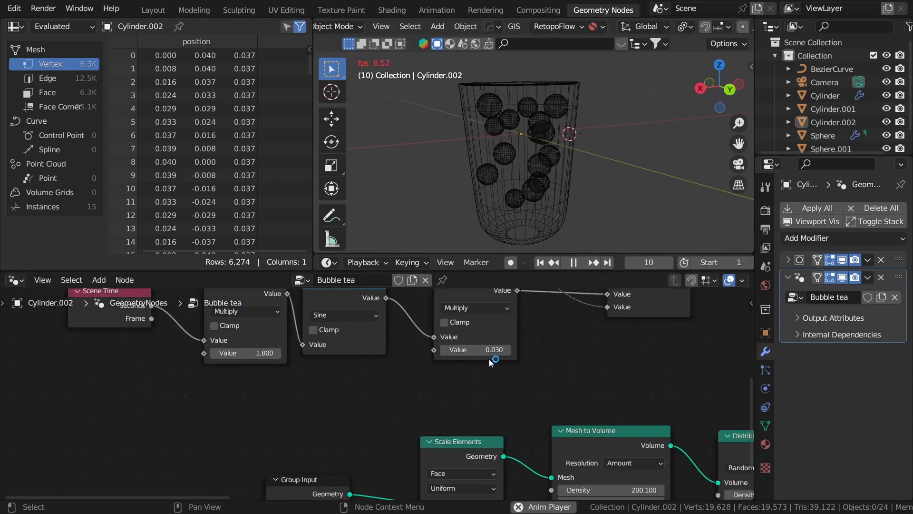
double_click(495, 342)
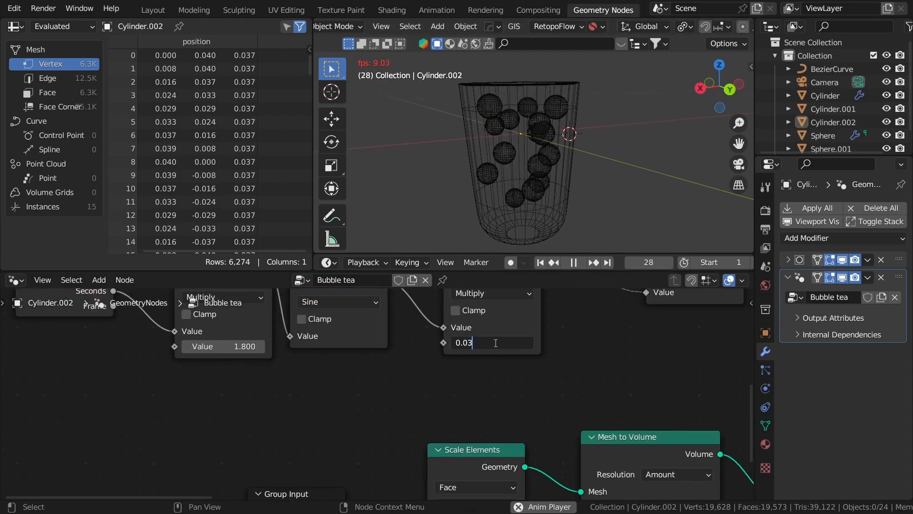
text(4)
key(Return)
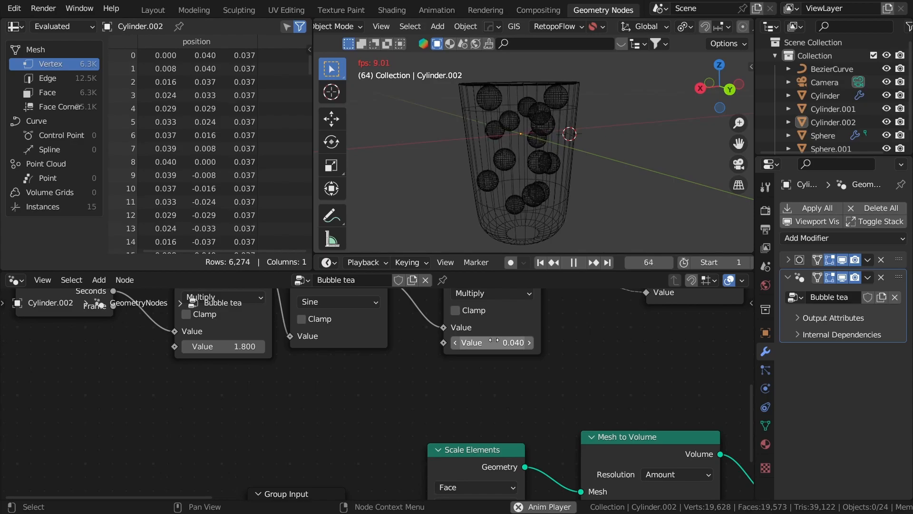
middle_drag(302, 372, 429, 398)
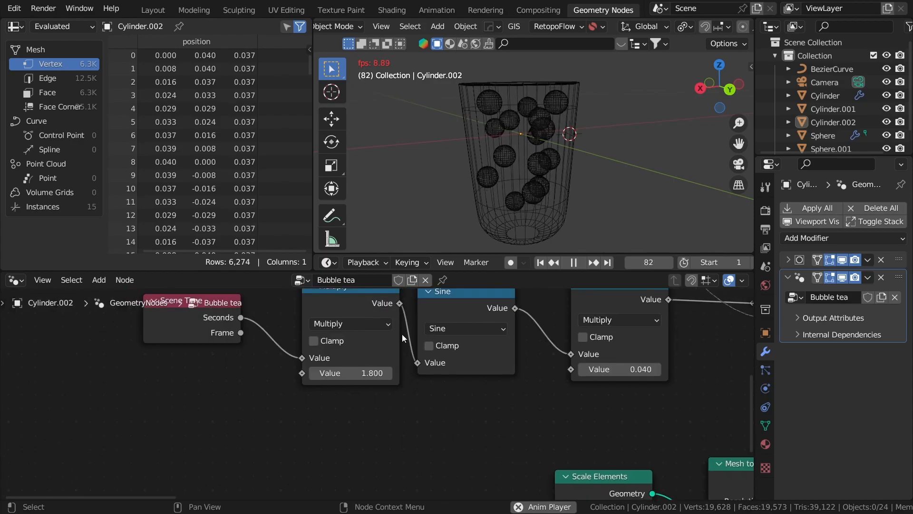
- Set the timeline playback sync mode to Frame Dropping
click(328, 262)
click(367, 258)
click(366, 257)
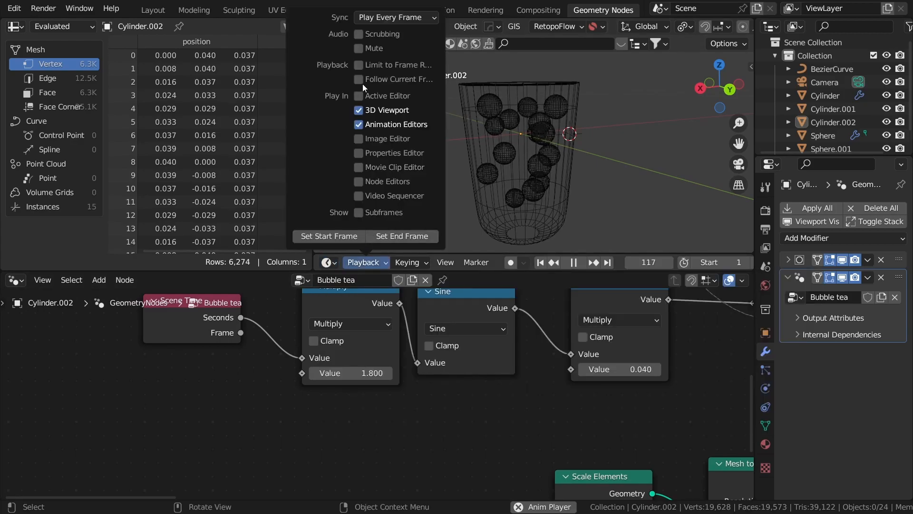
click(395, 18)
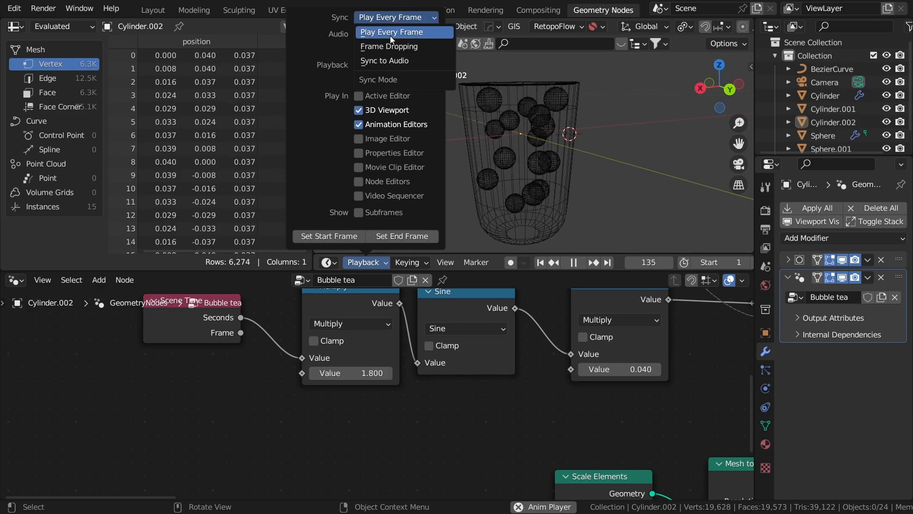
click(385, 47)
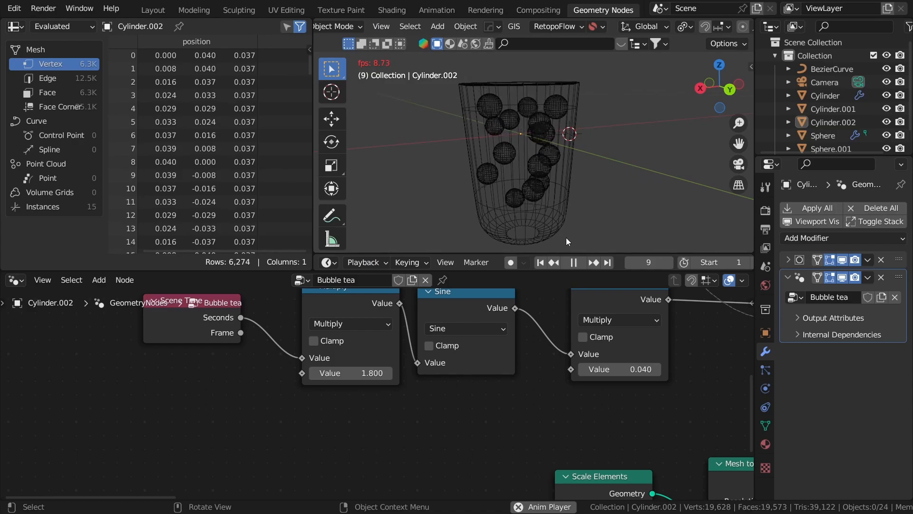
middle_drag(579, 204, 560, 186)
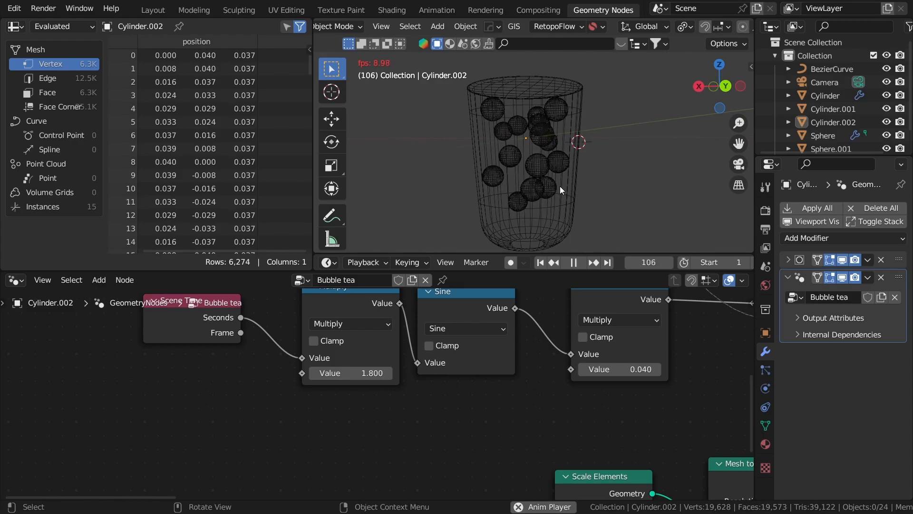
mouse_move(556, 187)
middle_down()
mouse_move(477, 184)
mouse_move(646, 181)
mouse_move(595, 181)
mouse_move(553, 158)
mouse_move(516, 193)
mouse_move(511, 222)
mouse_move(463, 129)
mouse_move(524, 148)
mouse_move(533, 58)
mouse_move(352, 150)
mouse_move(368, 161)
mouse_move(492, 149)
mouse_move(569, 227)
mouse_move(723, 229)
mouse_move(672, 75)
mouse_move(687, 25)
middle_up()
- Switch to solid shading, stop playback, and zoom out to the whole node tree
key(shift+z)
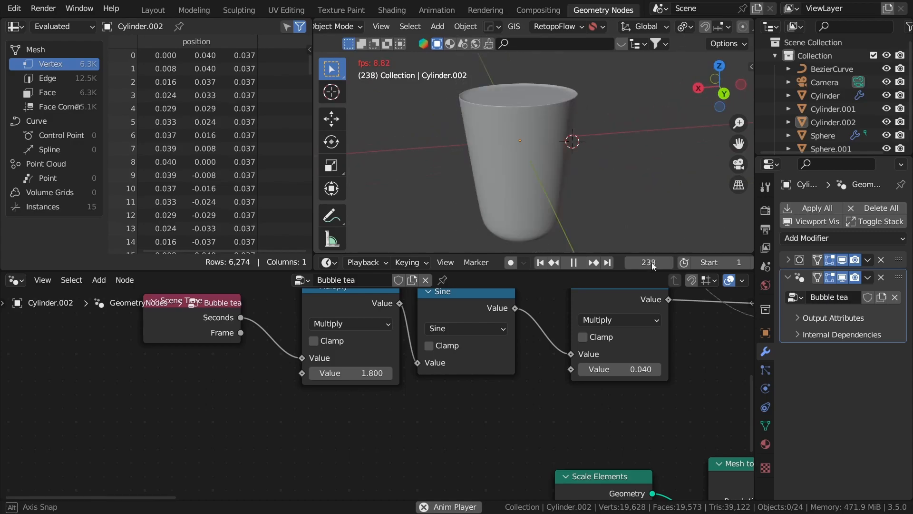
click(573, 263)
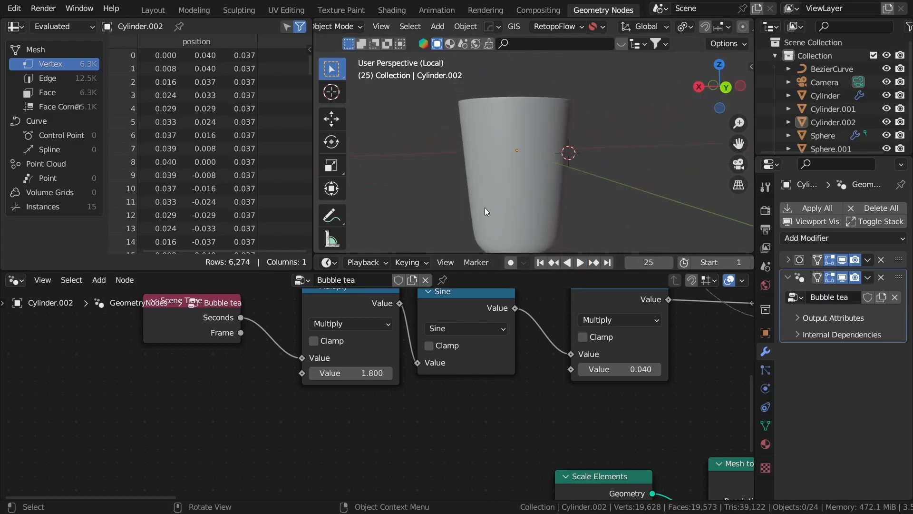
scroll(523, 412, down, 8)
mouse_move(540, 426)
middle_down()
mouse_move(601, 432)
mouse_move(551, 425)
middle_up()
scroll(569, 423, down, 1)
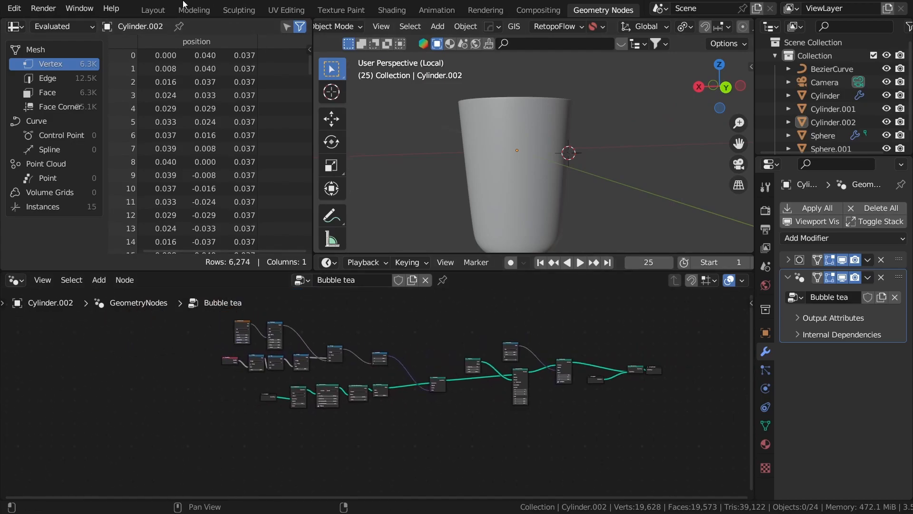
- In the Layout workspace, unhide everything and leave local view to show the finished drink
click(153, 10)
middle_drag(411, 187, 397, 245)
key(alt+h)
key(slash)
middle_drag(398, 245, 427, 280)
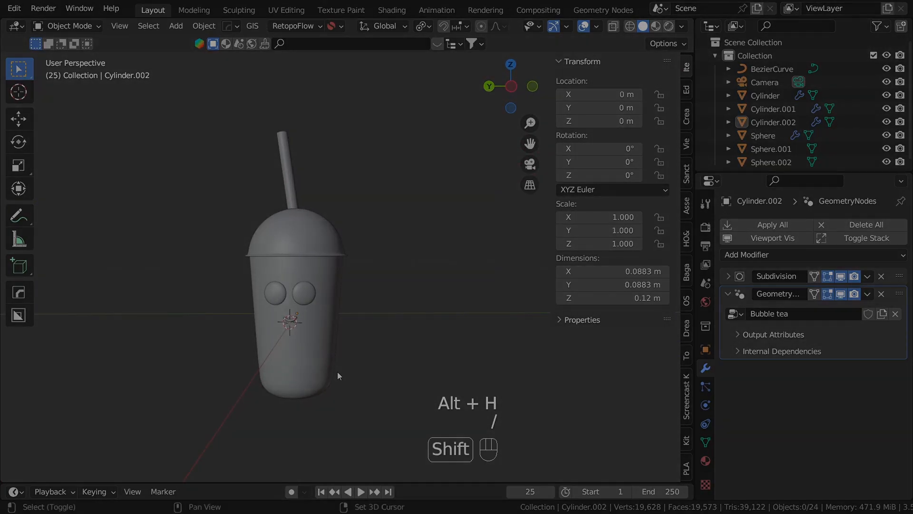
scroll(427, 280, up, 3)
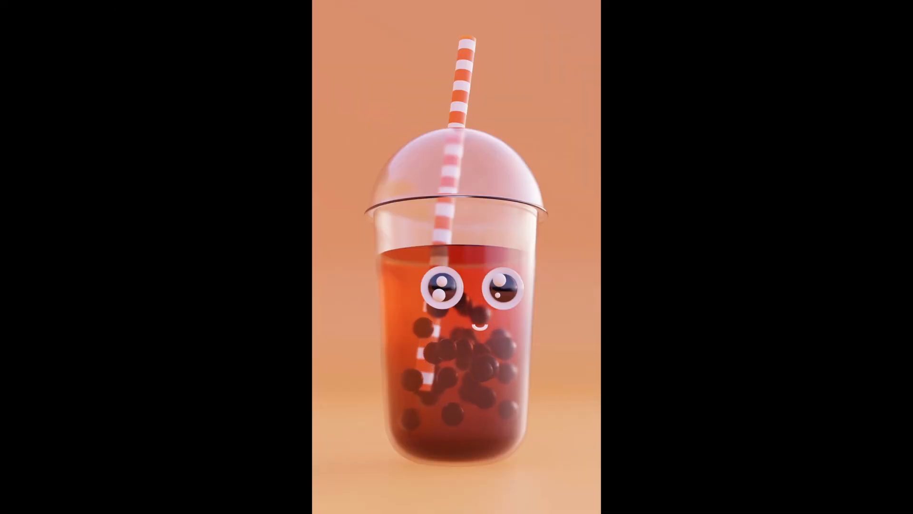